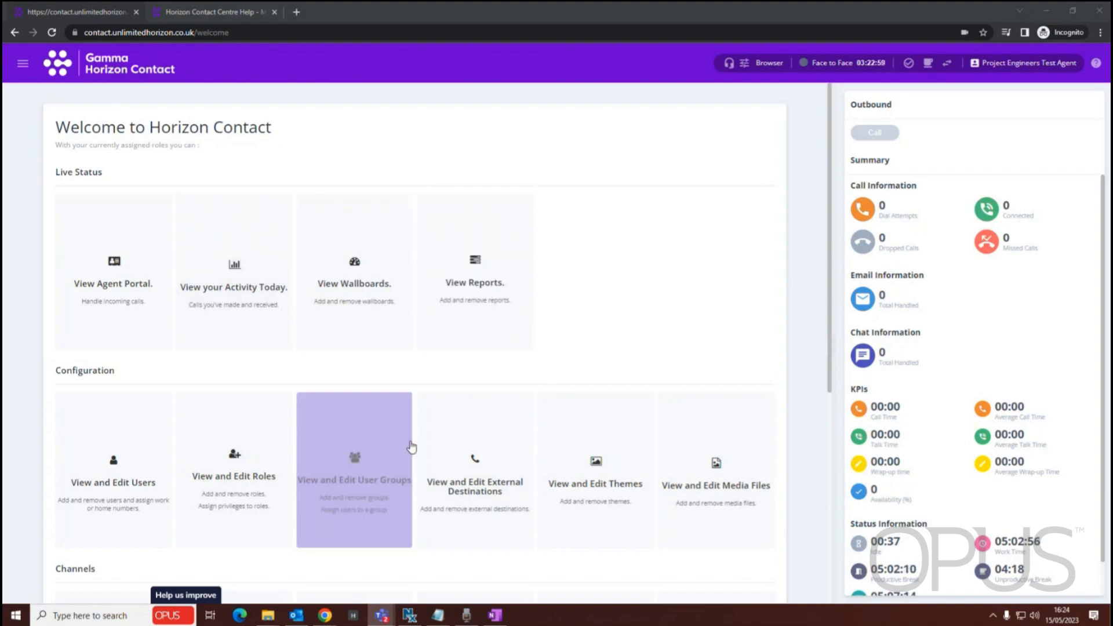
Open the Queues page under call handling and select the *P E Demo Queue
{"action": "left_click", "coordinate": [20, 65]}
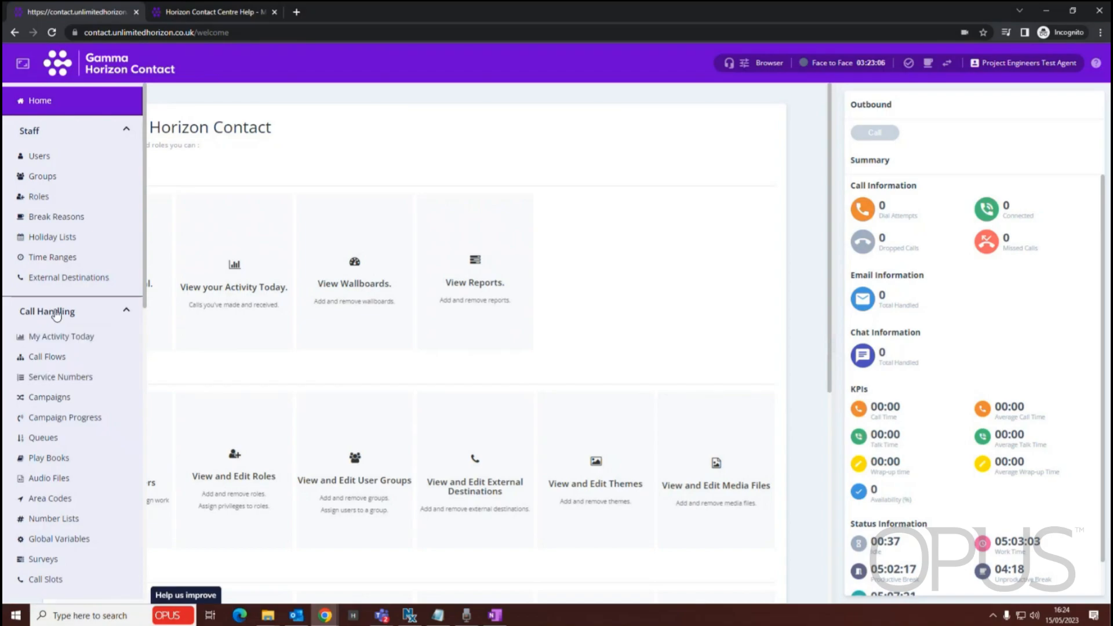
{"action": "scroll", "coordinate": [73, 342], "scroll_direction": "down", "scroll_amount": 1}
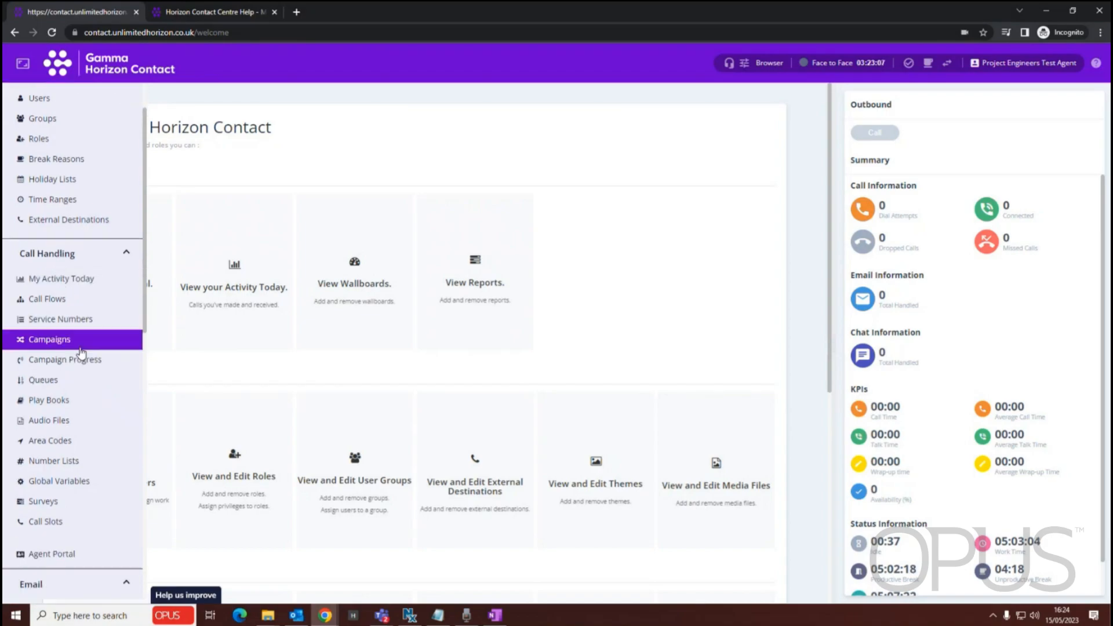
{"action": "left_click", "coordinate": [51, 383]}
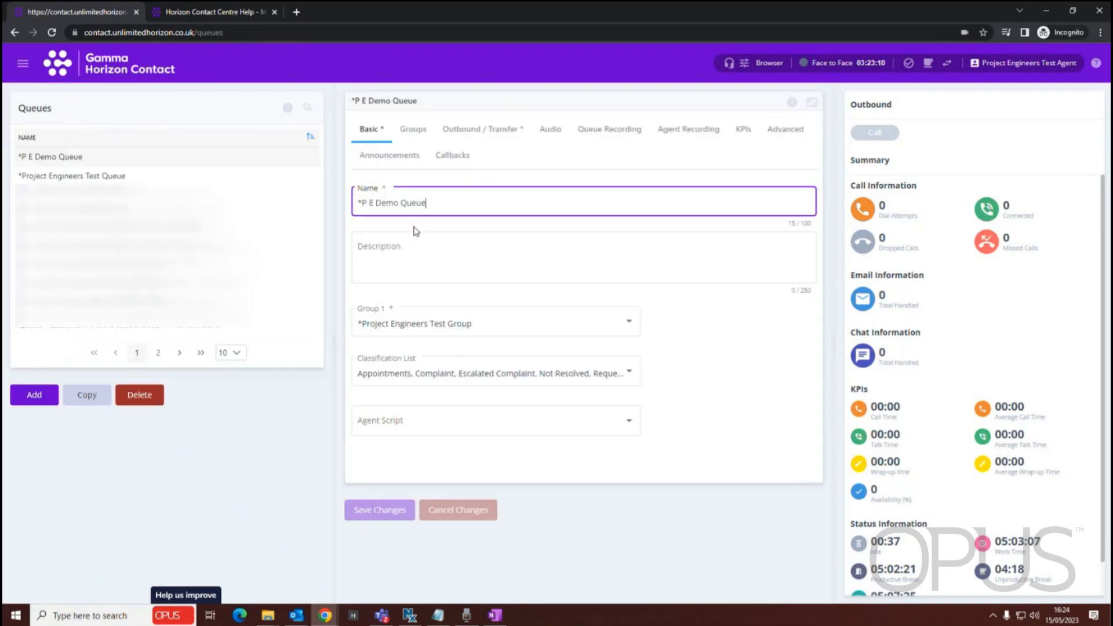
{"action": "left_click", "coordinate": [70, 158]}
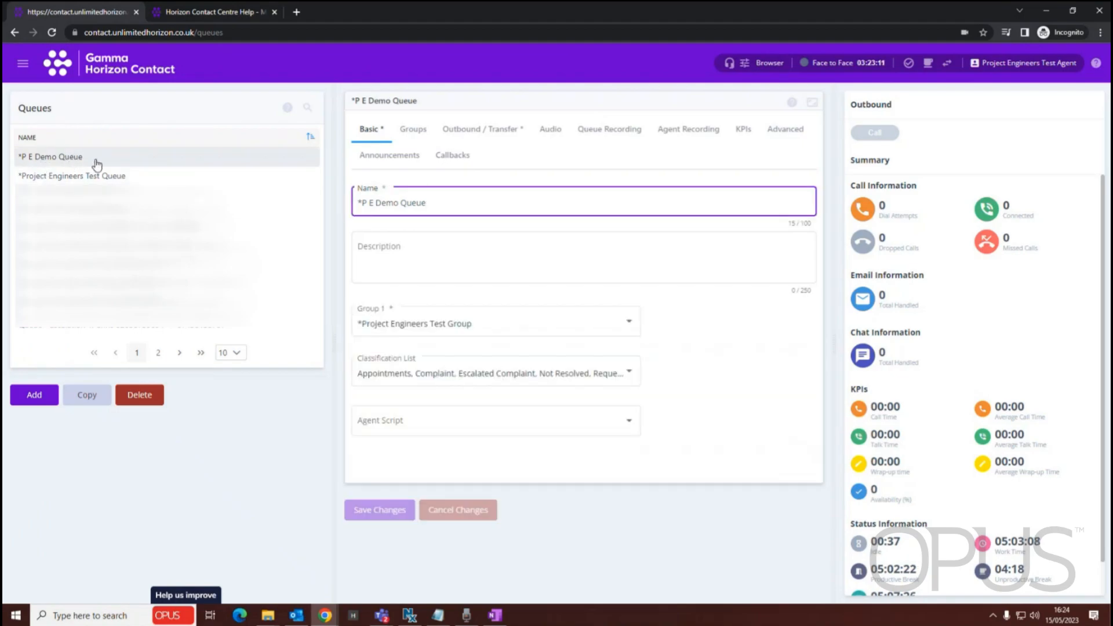
Look through the queue's settings sections from Groups to Callbacks, including Outbound / Transfer, Audio, recording, KPIs, Advanced and Announcements
{"action": "left_click", "coordinate": [412, 128]}
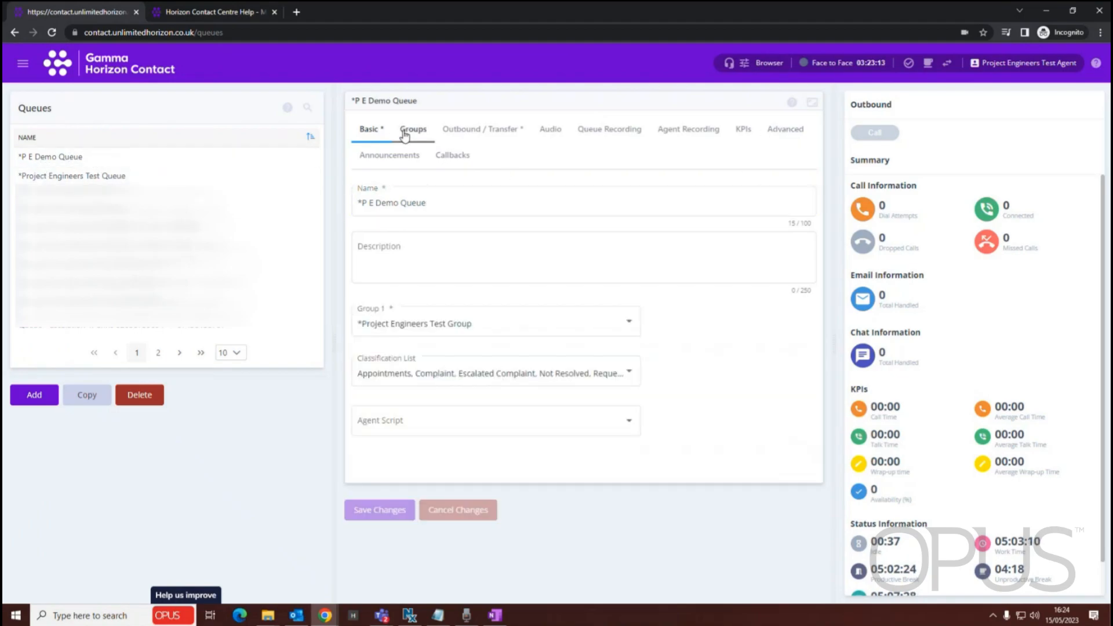
{"action": "left_click", "coordinate": [471, 129]}
{"action": "left_click", "coordinate": [563, 128]}
{"action": "left_click", "coordinate": [600, 128]}
{"action": "left_click", "coordinate": [681, 128]}
{"action": "left_click", "coordinate": [743, 129]}
{"action": "left_click", "coordinate": [793, 130]}
{"action": "left_click", "coordinate": [391, 154]}
{"action": "left_click", "coordinate": [452, 154]}
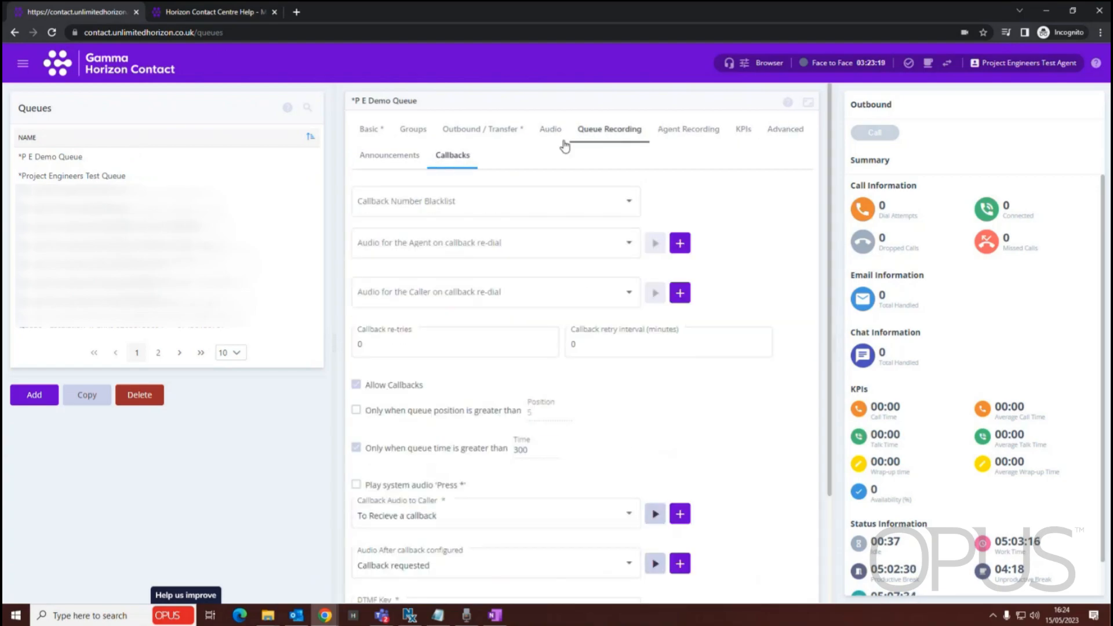
Return to the queue's Basic settings and choose *Project Engineers Test Group as Group 1
{"action": "left_click", "coordinate": [369, 131]}
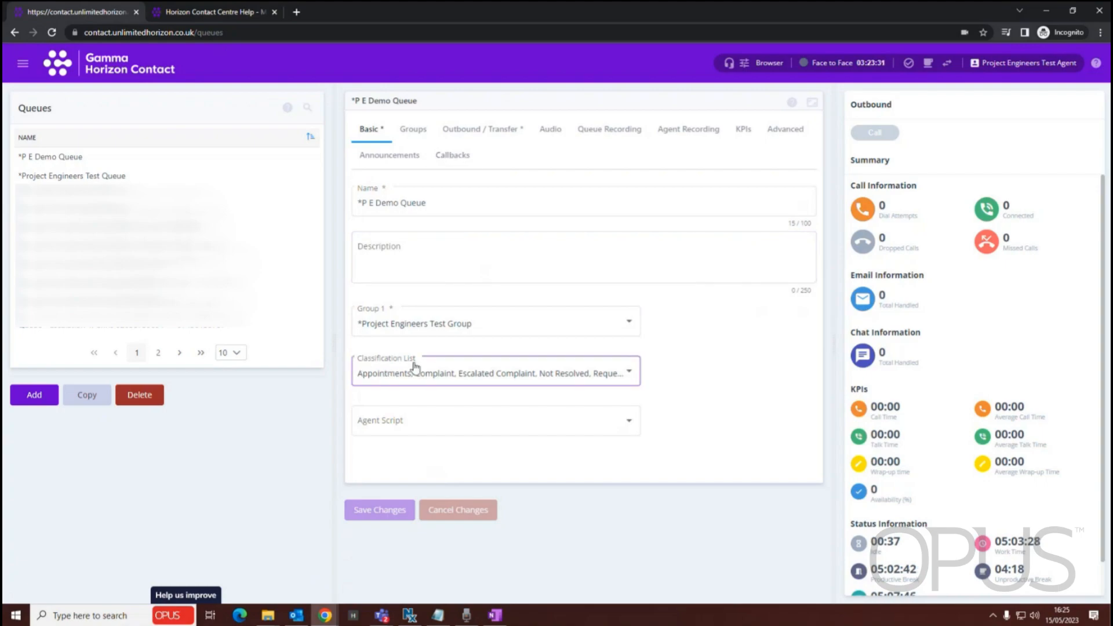
{"action": "left_click", "coordinate": [558, 323]}
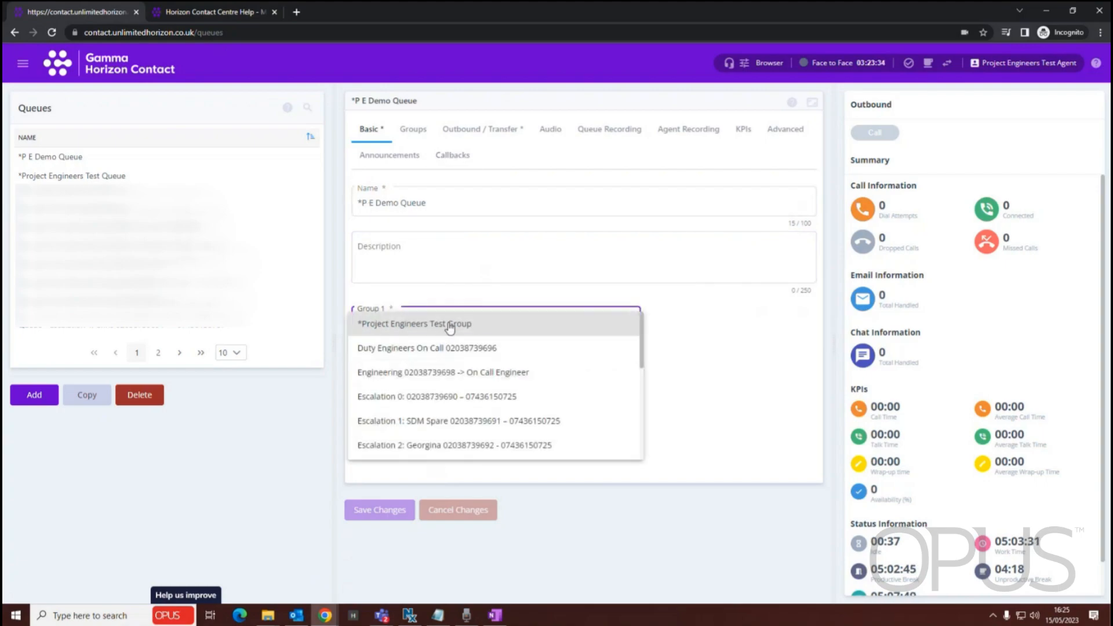
{"action": "left_click", "coordinate": [426, 327]}
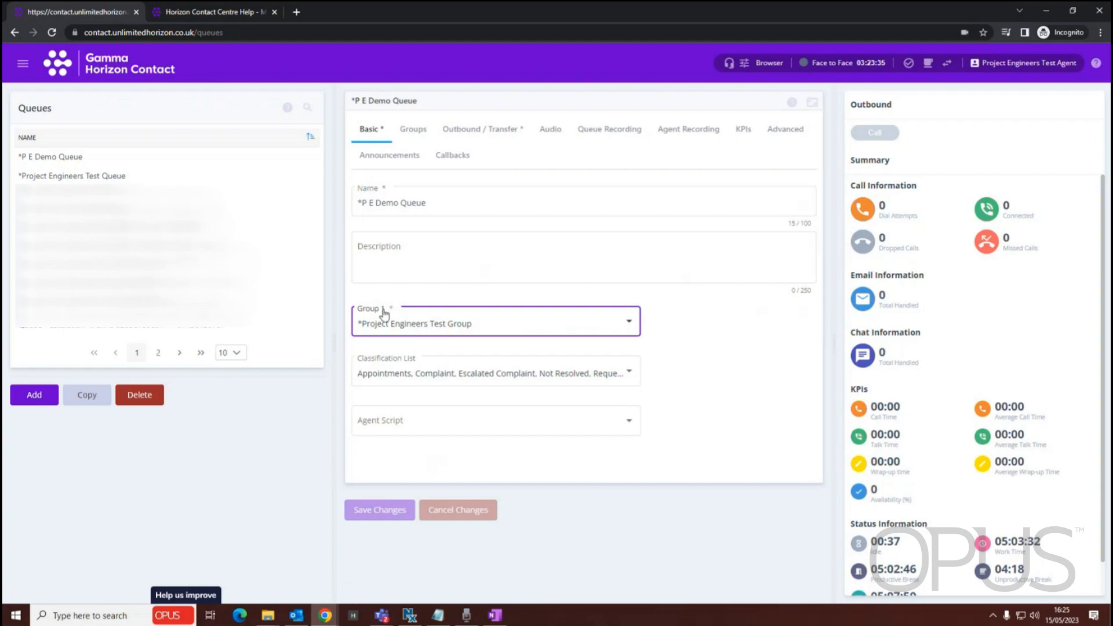
{"action": "left_click", "coordinate": [396, 165]}
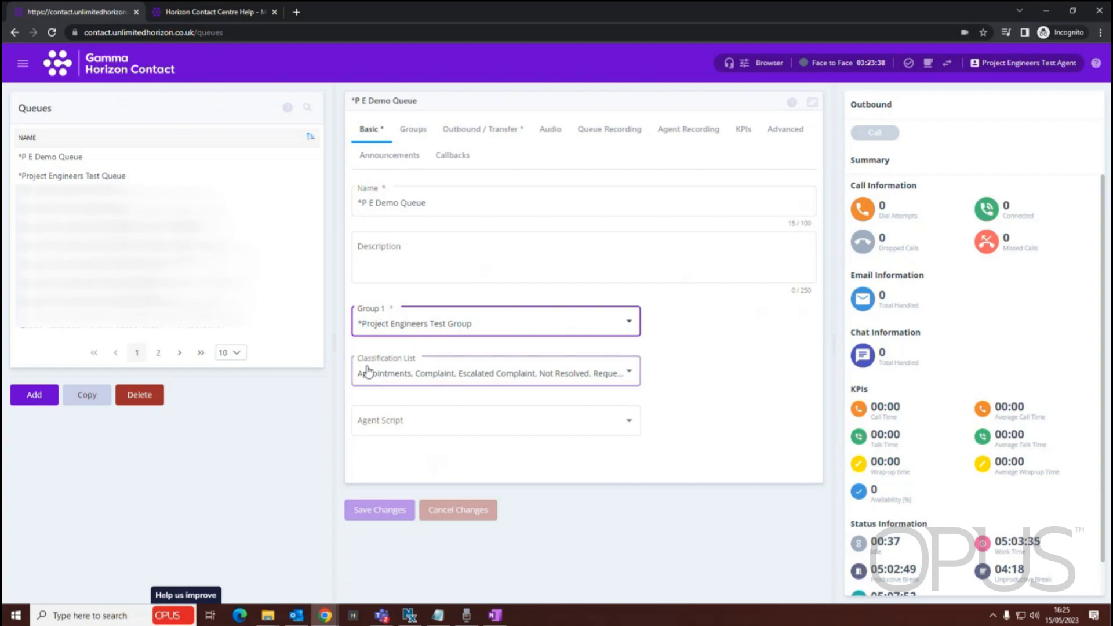
Display the queue's classification list, toggle the Complaint classification off and back on, and close the list
{"action": "left_click", "coordinate": [500, 379]}
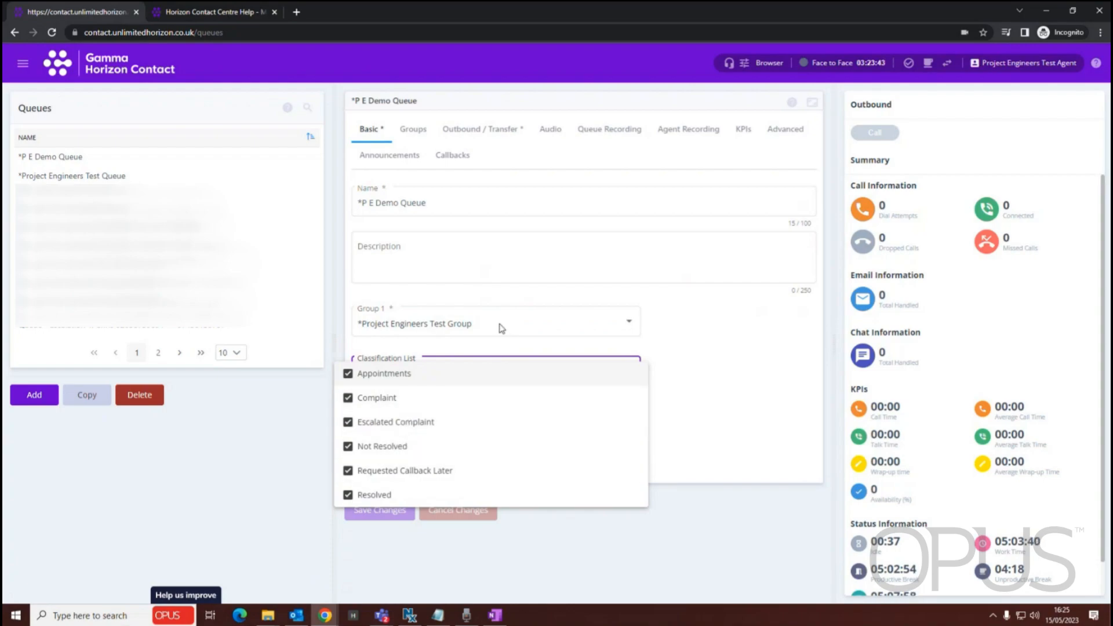
{"action": "left_click", "coordinate": [351, 400]}
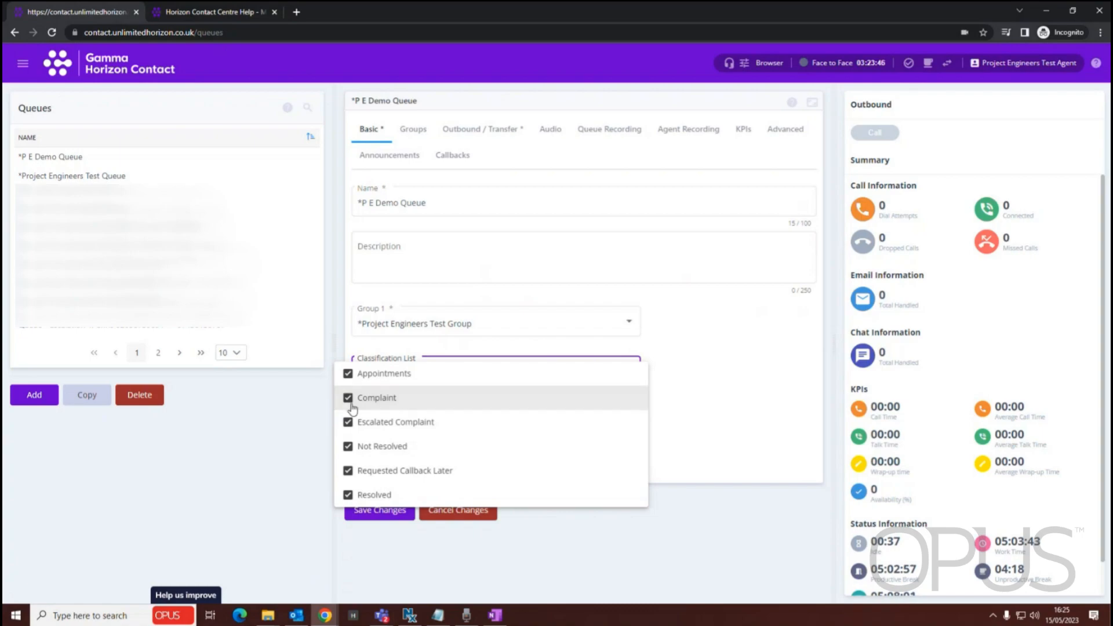
{"action": "left_click", "coordinate": [348, 398]}
{"action": "left_click", "coordinate": [769, 367]}
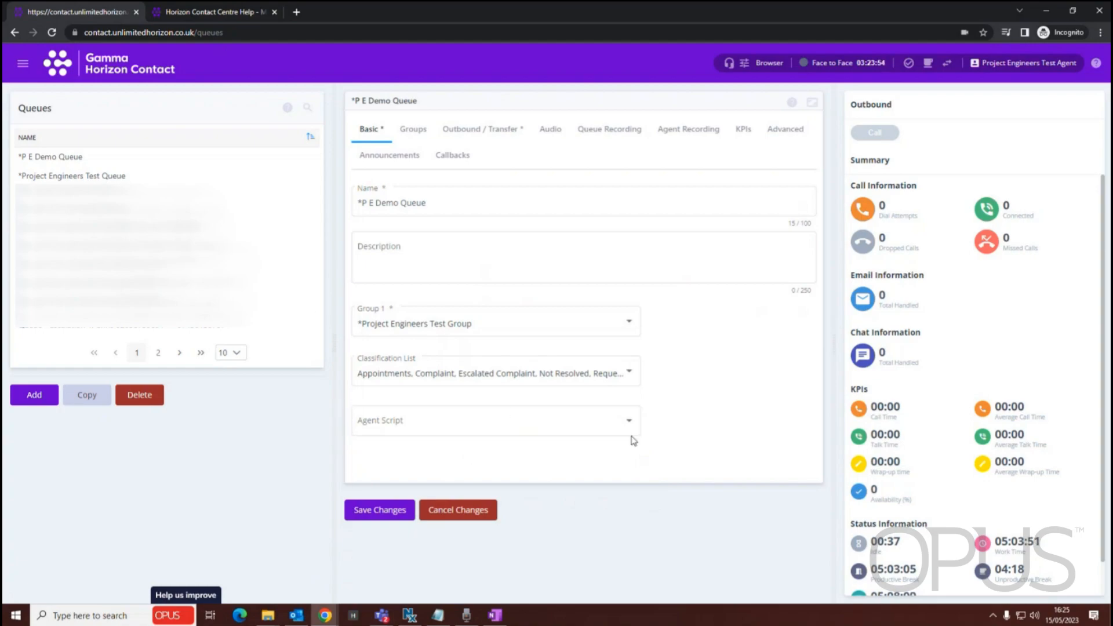
Show the queue's Groups settings and review the overflow groups with their inclusion conditions
{"action": "left_click", "coordinate": [412, 132]}
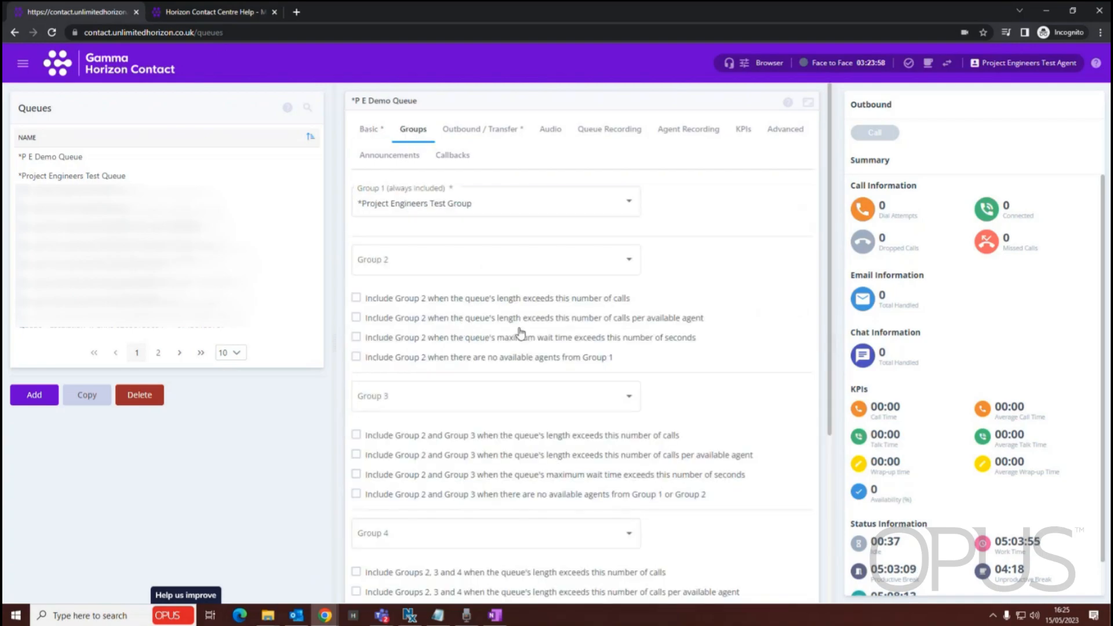
{"action": "scroll", "coordinate": [549, 346], "scroll_direction": "down", "scroll_amount": 2}
{"action": "scroll", "coordinate": [548, 346], "scroll_direction": "down", "scroll_amount": 2}
{"action": "scroll", "coordinate": [552, 392], "scroll_direction": "up", "scroll_amount": 4}
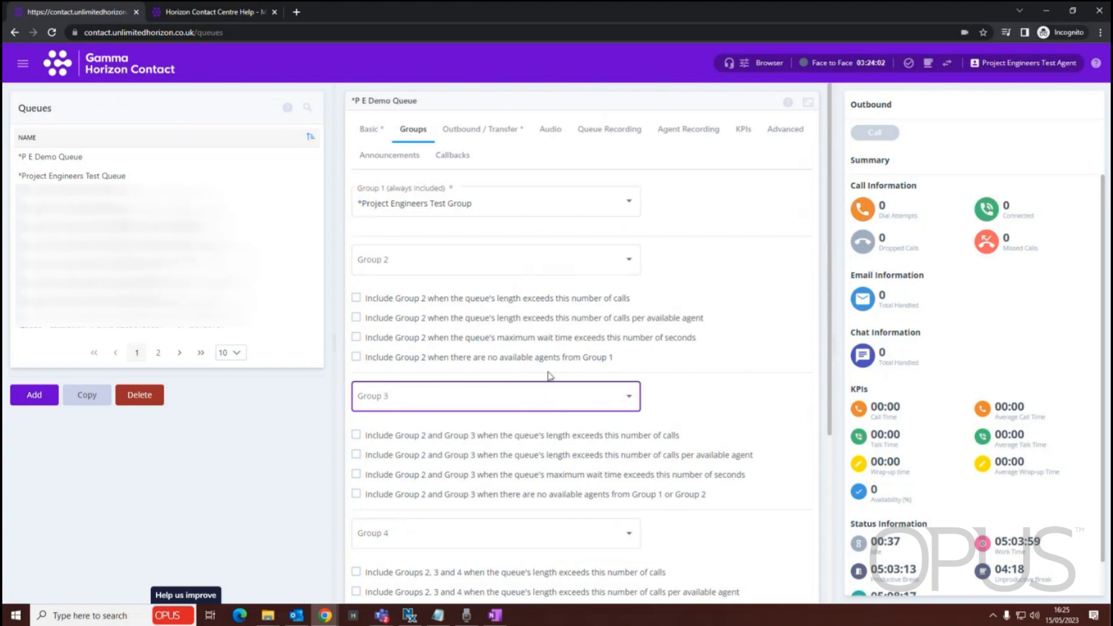
Try the Group 2 inclusion conditions for number of calls, calls per available agent and maximum wait time, clearing each one again
{"action": "scroll", "coordinate": [513, 301], "scroll_direction": "down", "scroll_amount": 2}
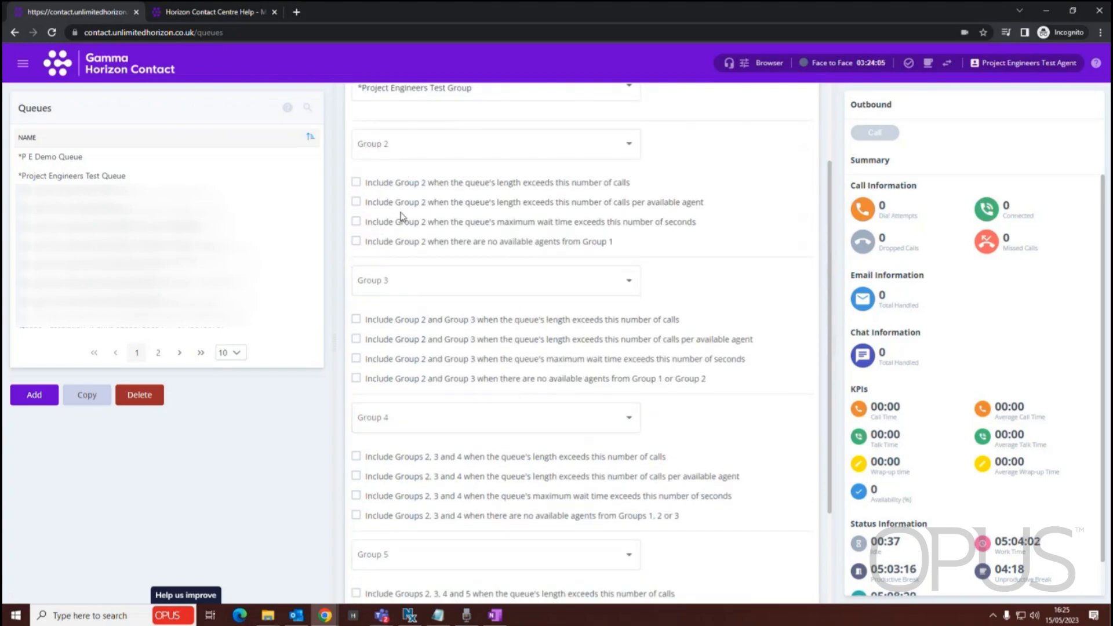
{"action": "left_click", "coordinate": [356, 183]}
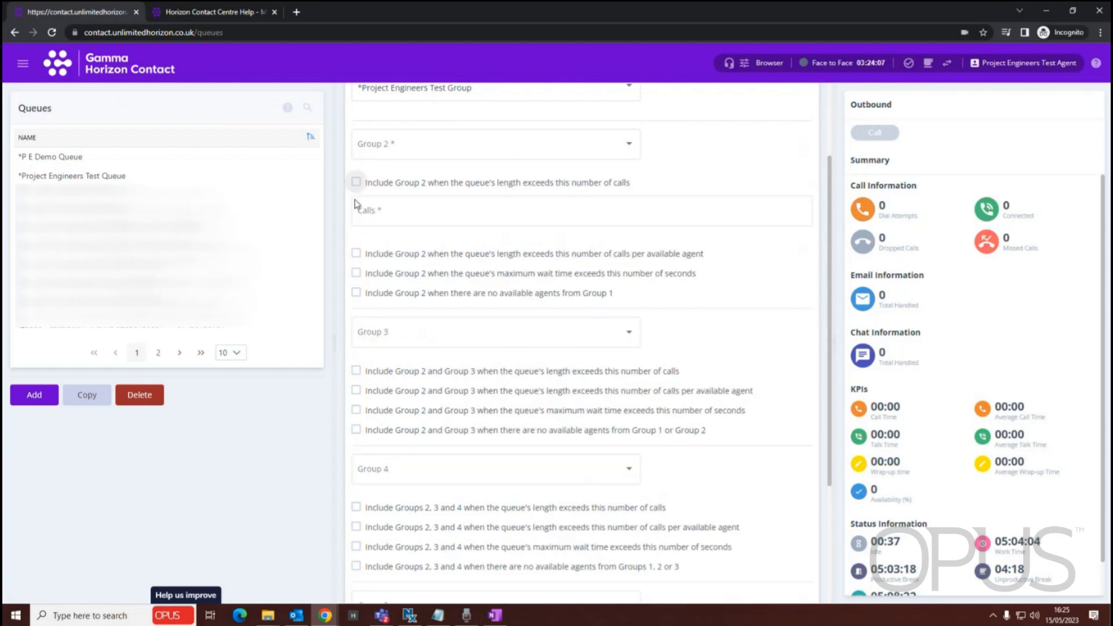
{"action": "left_click", "coordinate": [356, 182]}
{"action": "left_click", "coordinate": [356, 202]}
{"action": "left_click", "coordinate": [356, 273]}
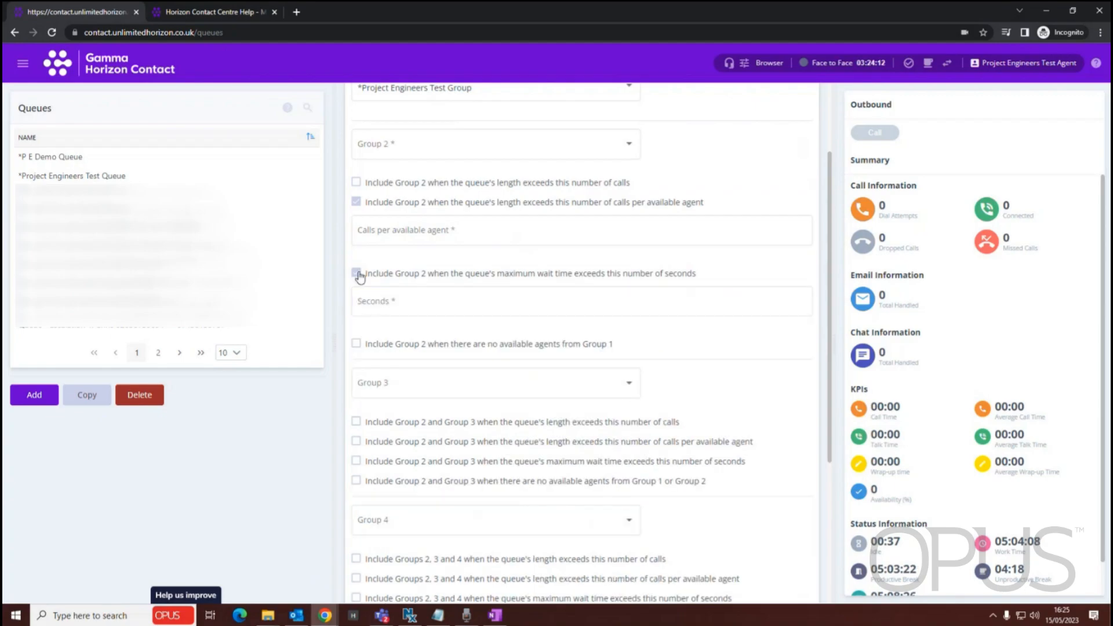
{"action": "left_click", "coordinate": [356, 202]}
{"action": "left_click", "coordinate": [356, 221]}
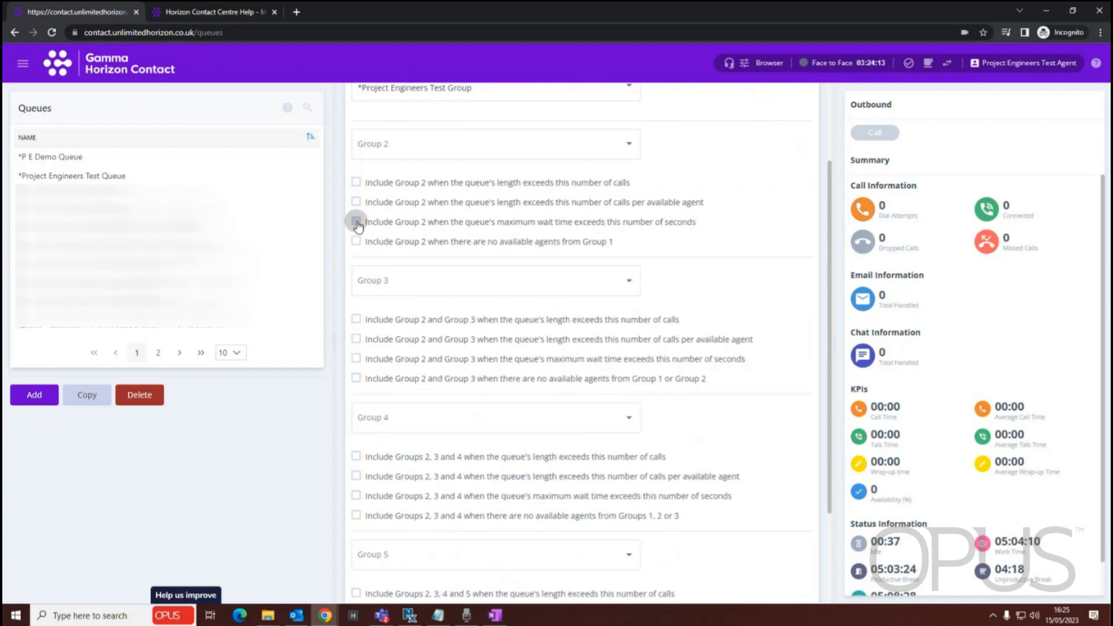
Try including Group 2 when Group 1 has no available agents, and view the groups offered for Group 2 without choosing one
{"action": "scroll", "coordinate": [562, 300], "scroll_direction": "up", "scroll_amount": 2}
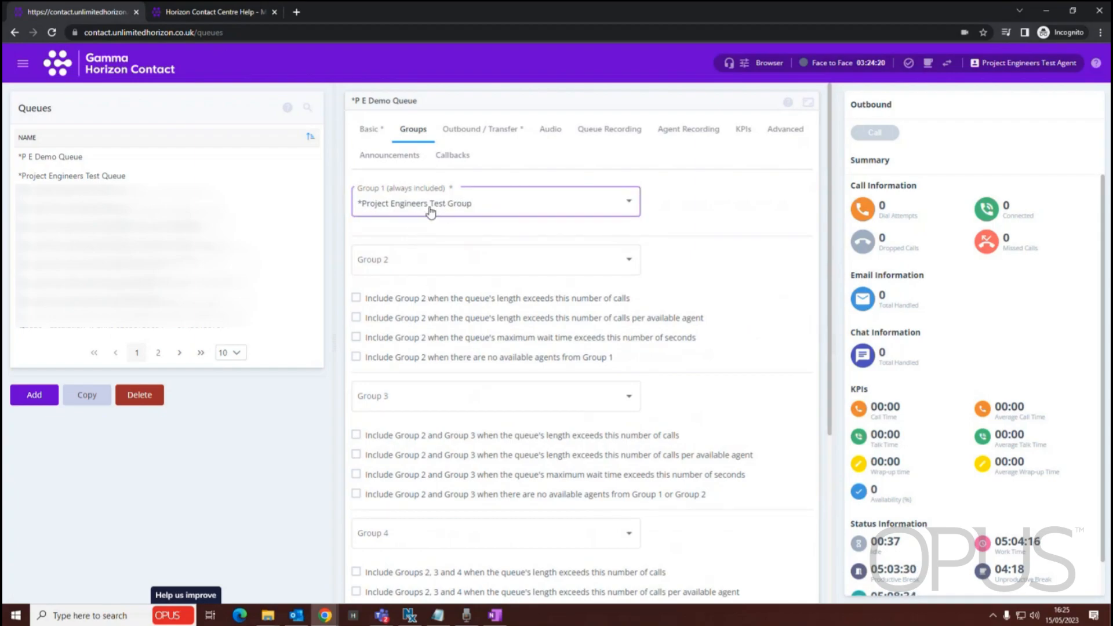
{"action": "left_click", "coordinate": [356, 357]}
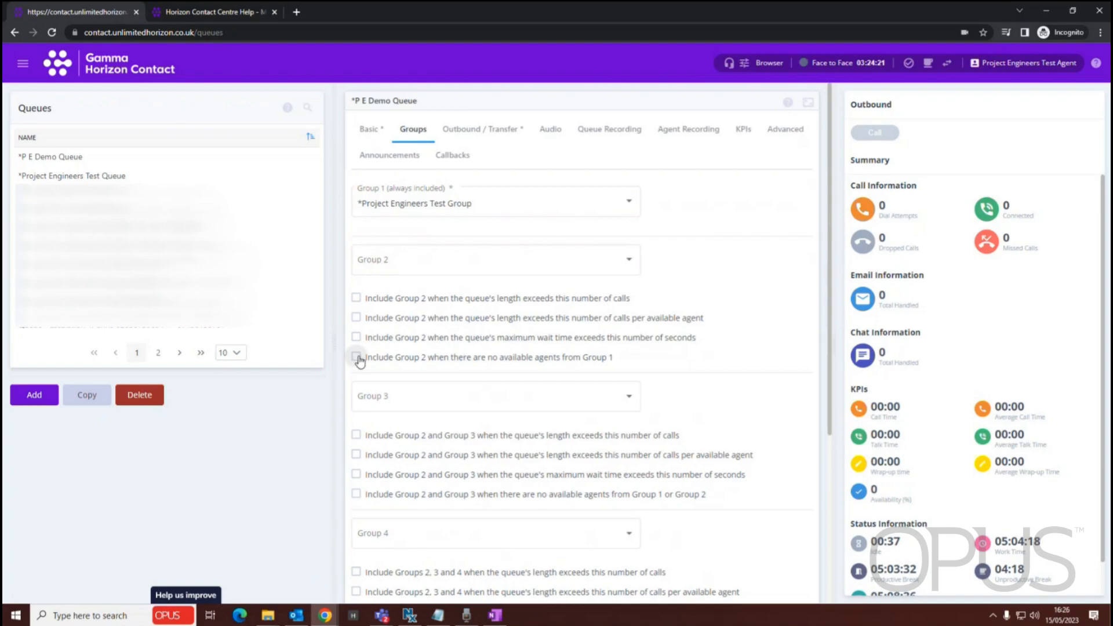
{"action": "left_click", "coordinate": [583, 264]}
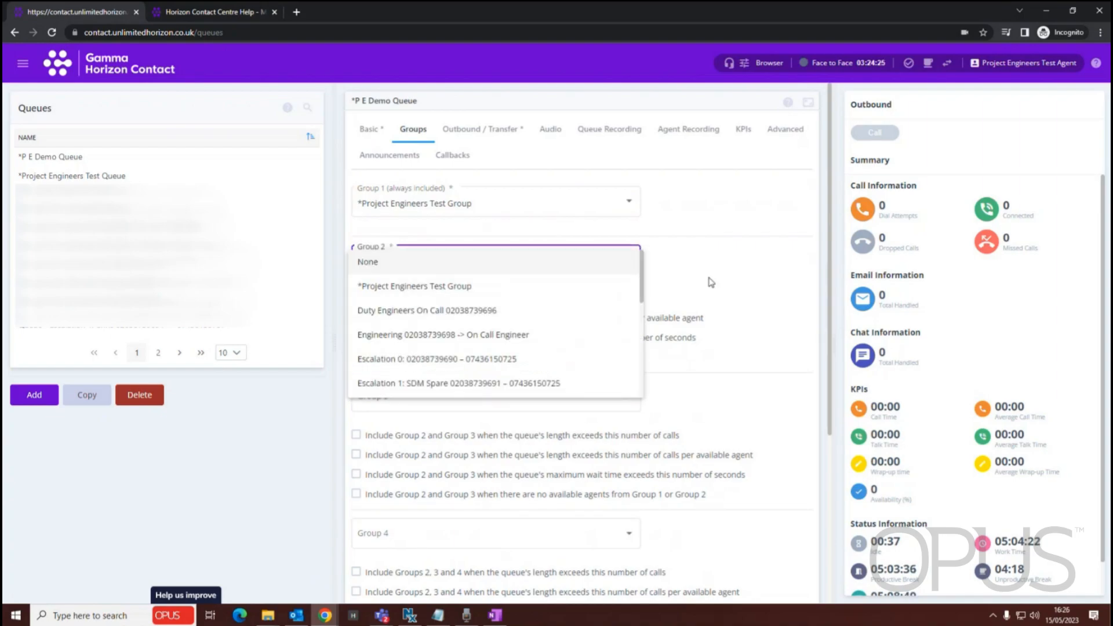
{"action": "left_click", "coordinate": [719, 297]}
{"action": "left_click", "coordinate": [626, 265]}
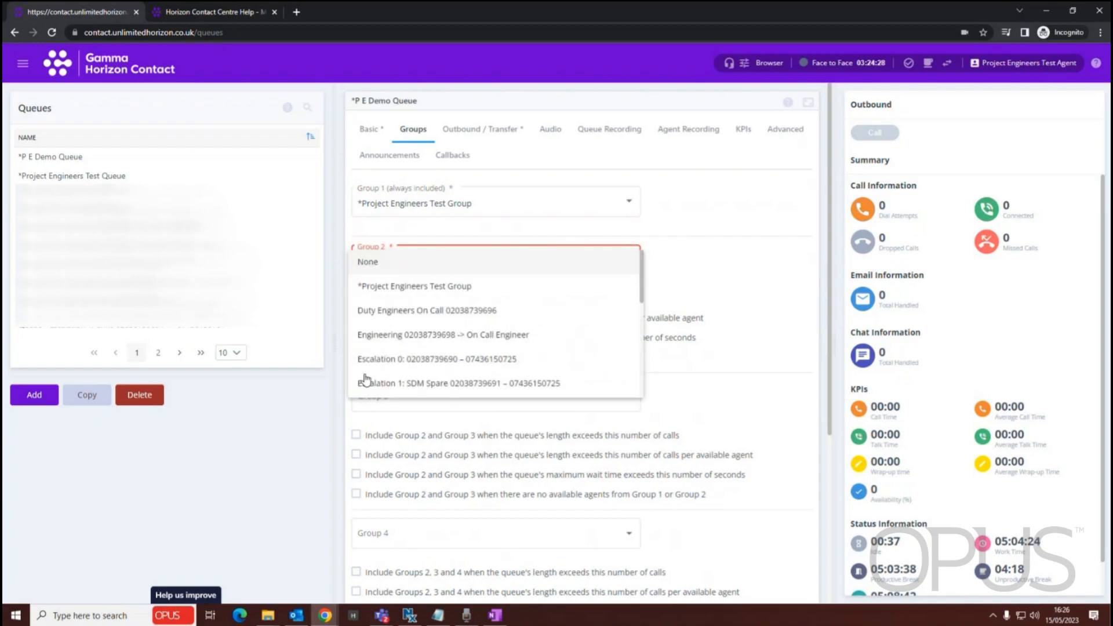
{"action": "left_click", "coordinate": [662, 270]}
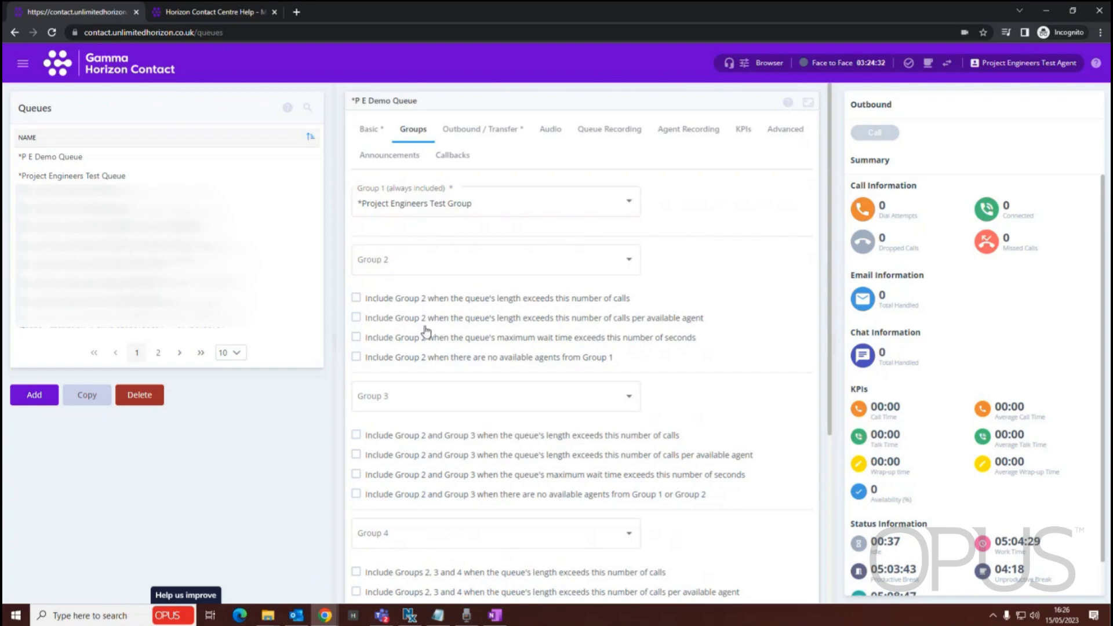
Review the inclusion conditions for Groups 3, 4 and 5 in the queue's Groups settings
{"action": "scroll", "coordinate": [457, 298], "scroll_direction": "down", "scroll_amount": 4}
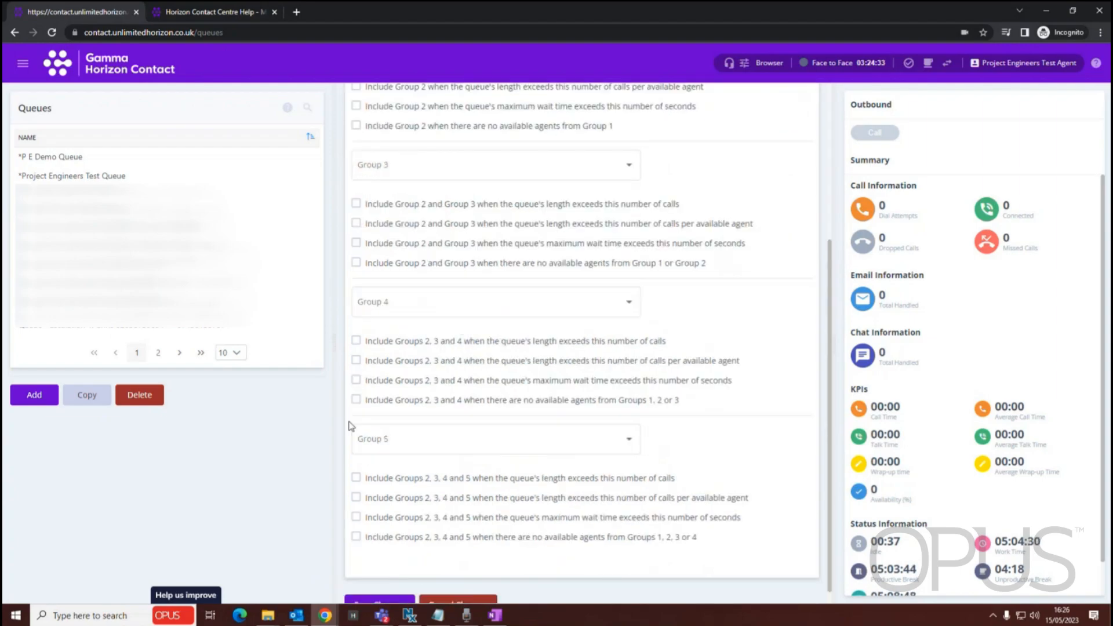
{"action": "scroll", "coordinate": [503, 283], "scroll_direction": "up", "scroll_amount": 4}
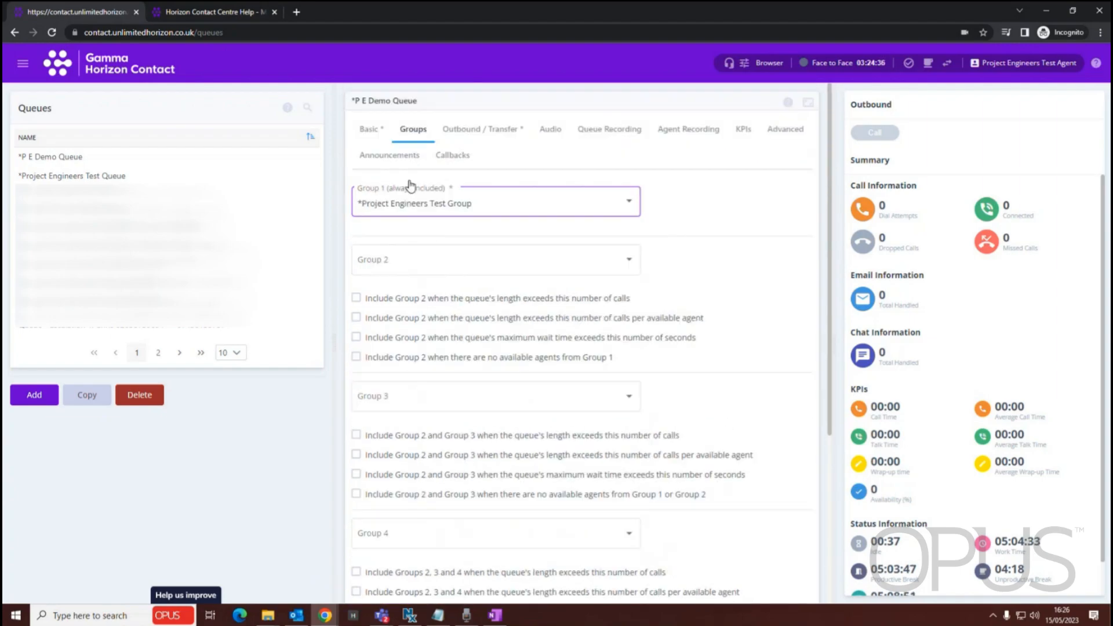
{"action": "scroll", "coordinate": [489, 398], "scroll_direction": "down", "scroll_amount": 3}
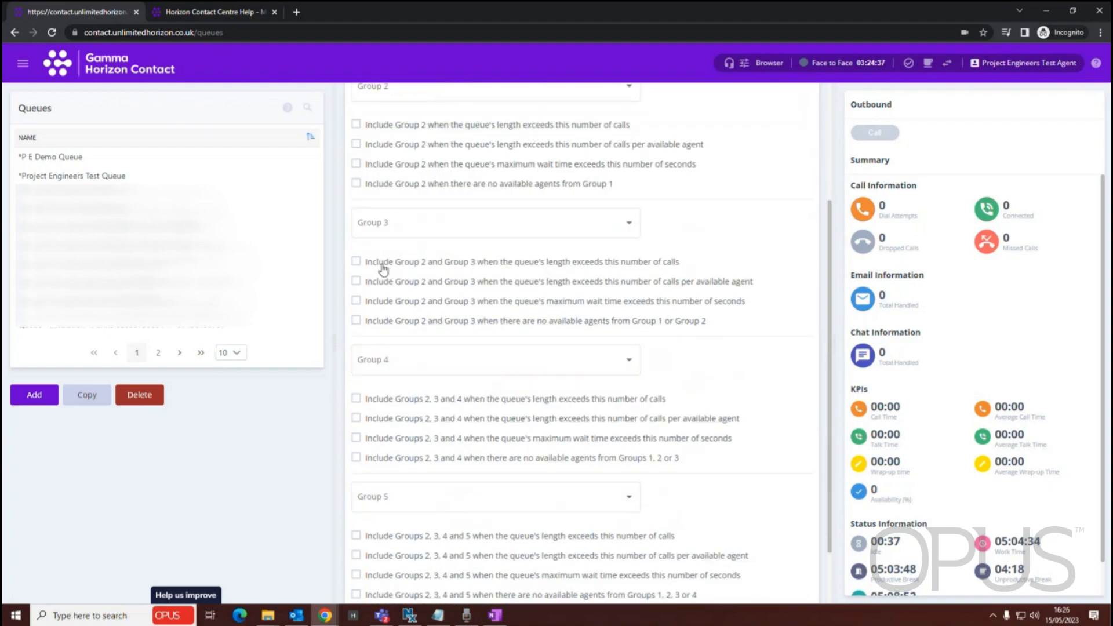
{"action": "scroll", "coordinate": [570, 458], "scroll_direction": "down", "scroll_amount": 1}
{"action": "scroll", "coordinate": [568, 457], "scroll_direction": "up", "scroll_amount": 4}
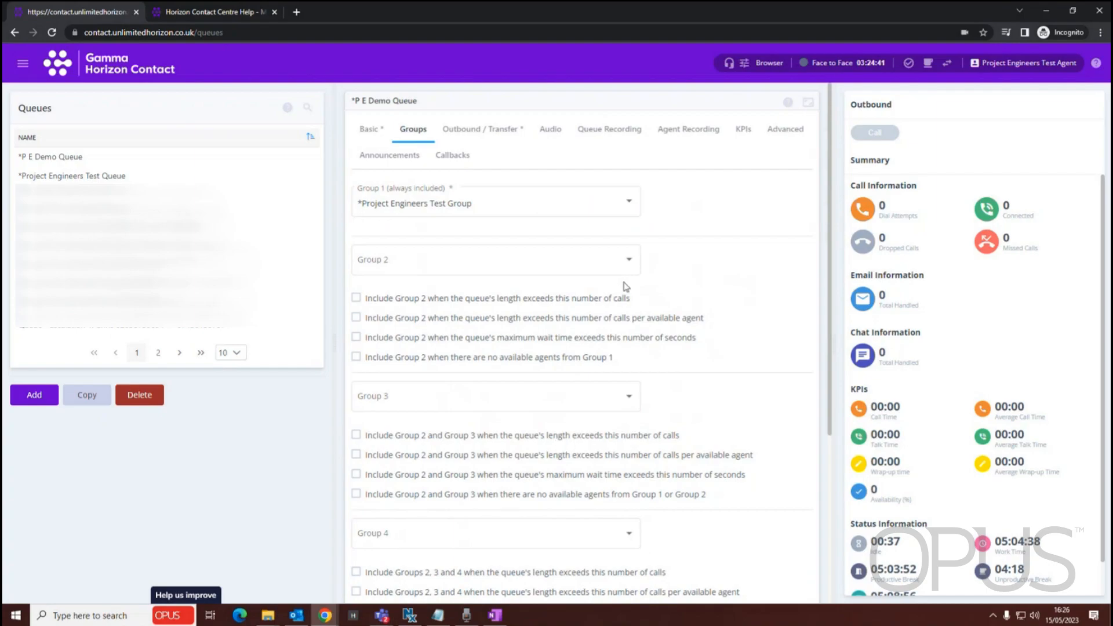
Show the queue's Audio settings and view the audio files offered for the A-Party Announcement without choosing one
{"action": "left_click", "coordinate": [547, 131]}
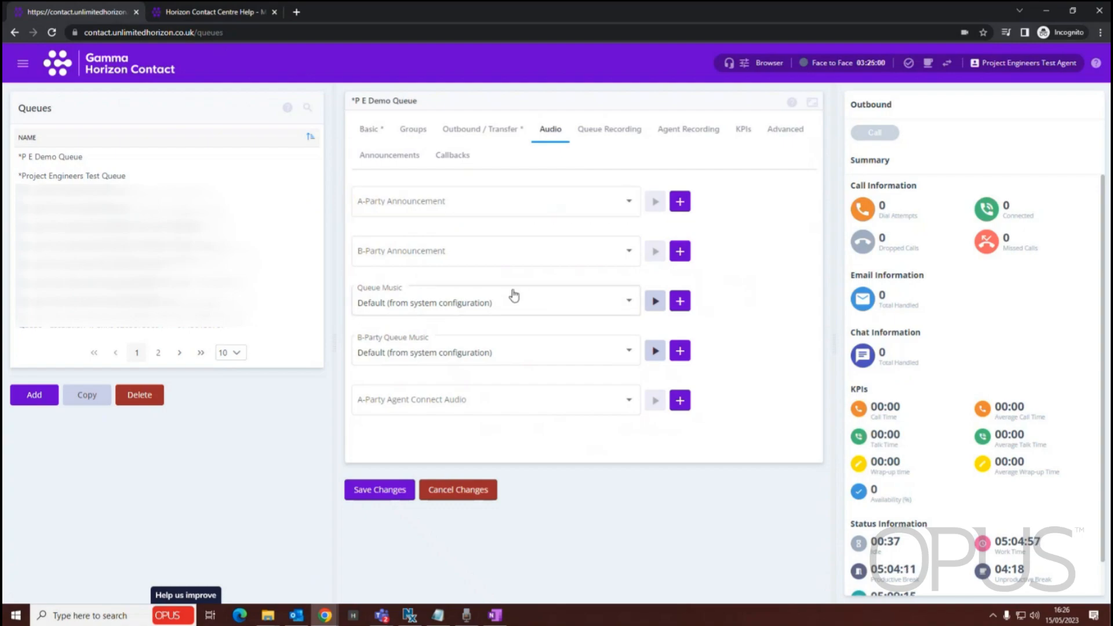
{"action": "left_click", "coordinate": [629, 209]}
{"action": "scroll", "coordinate": [481, 249], "scroll_direction": "down", "scroll_amount": 10}
{"action": "scroll", "coordinate": [512, 279], "scroll_direction": "up", "scroll_amount": 10}
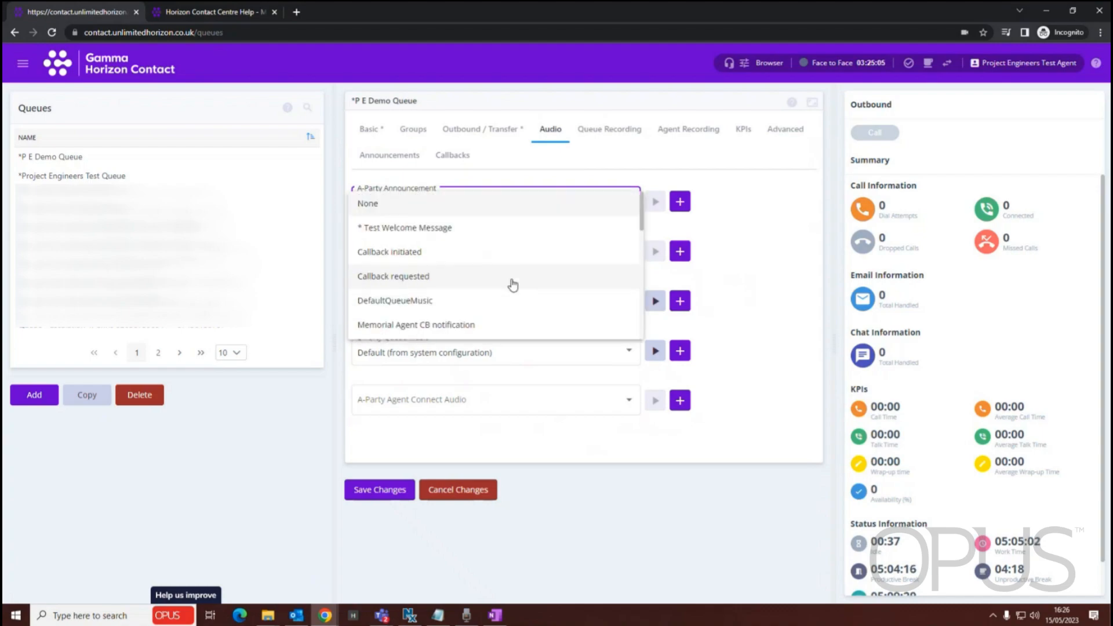
{"action": "left_click", "coordinate": [412, 391]}
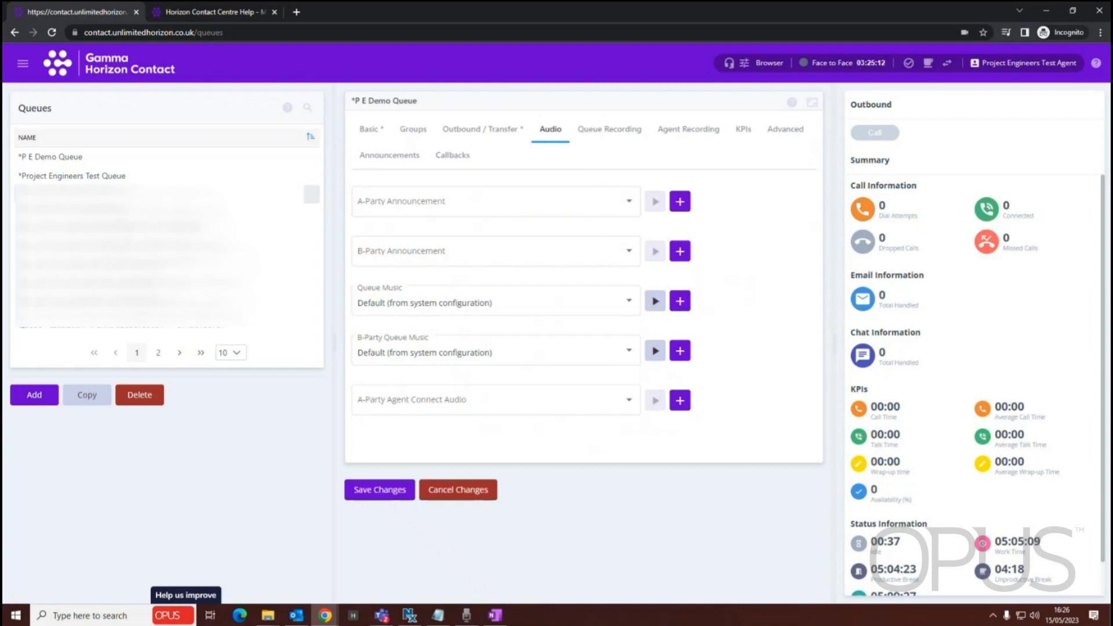
{"action": "left_click", "coordinate": [514, 198]}
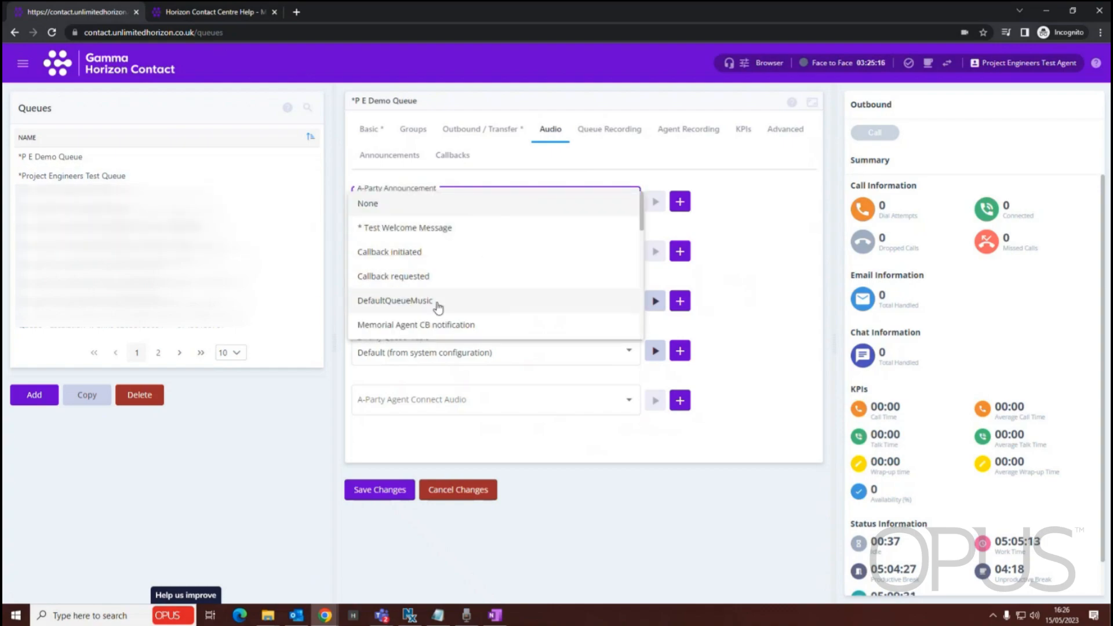
{"action": "left_click", "coordinate": [252, 421]}
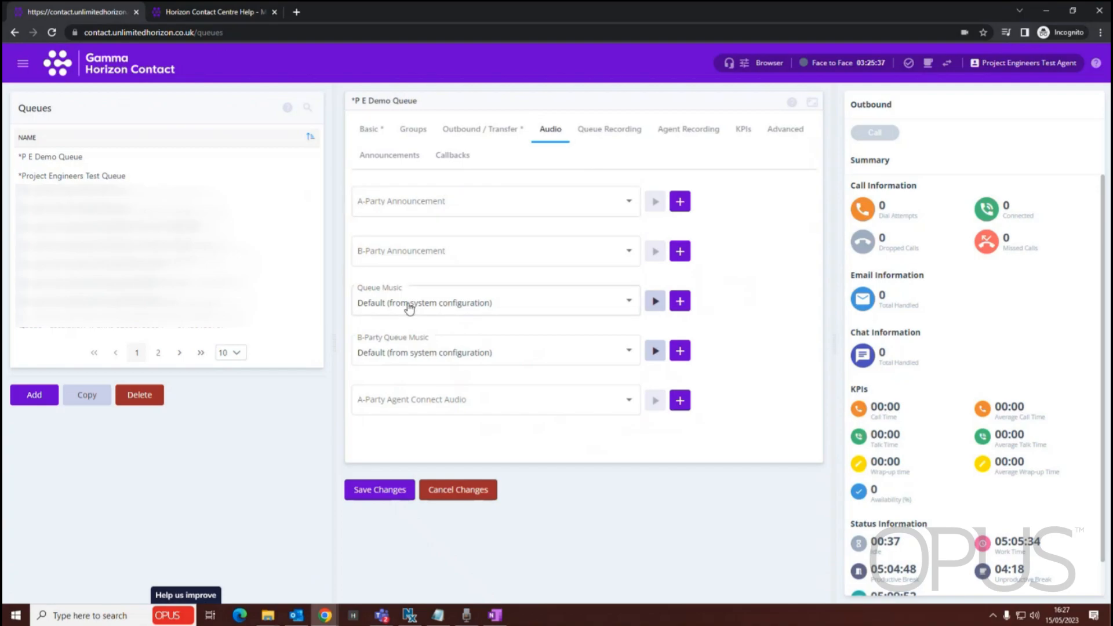
Open the help page for the queue's Audio settings and highlight the queue music and A-Party Agent Connect Audio descriptions
{"action": "left_click", "coordinate": [791, 102]}
{"action": "left_click_drag", "start_coordinate": [194, 229], "coordinate": [383, 256]}
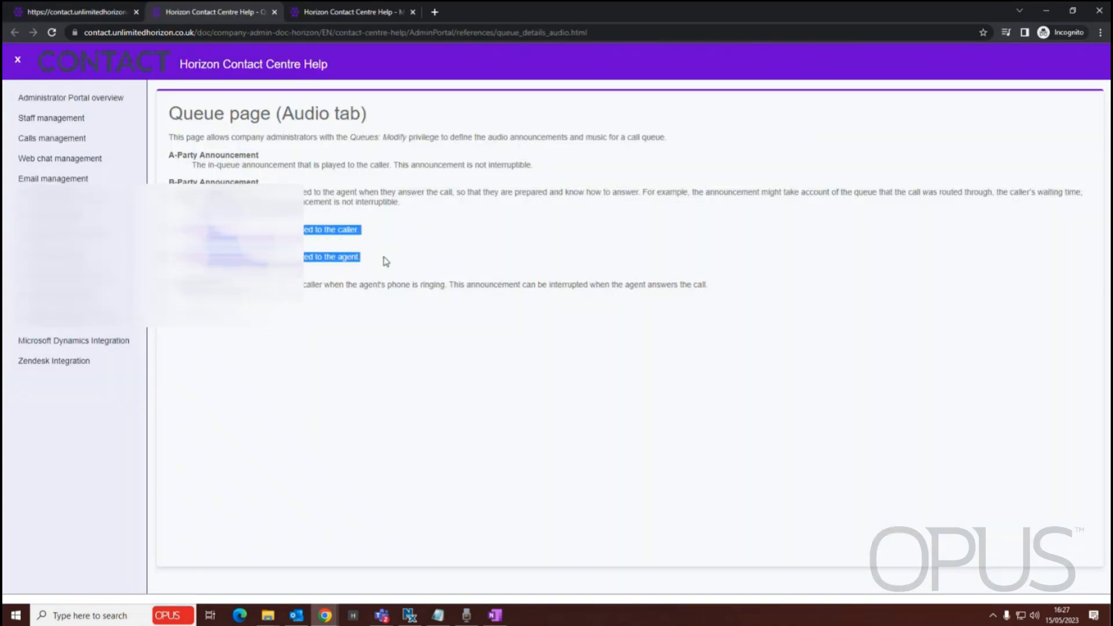
{"action": "left_click_drag", "start_coordinate": [174, 285], "coordinate": [709, 286]}
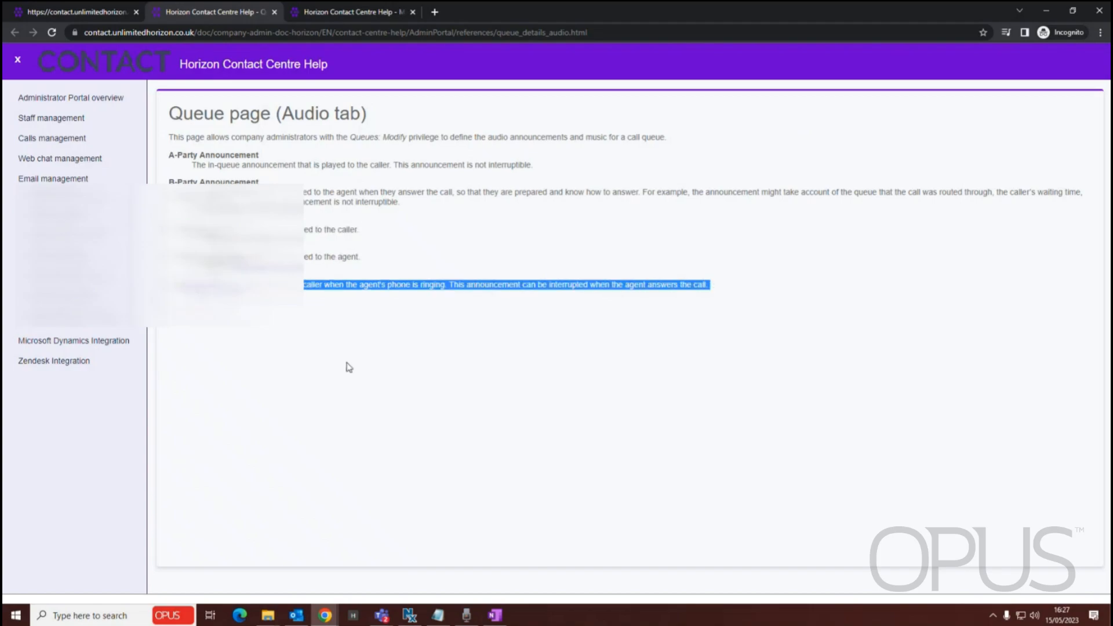
Close the audio help page and review the queue's KPI measurement period, warning thresholds and alert settings
{"action": "left_click", "coordinate": [274, 11]}
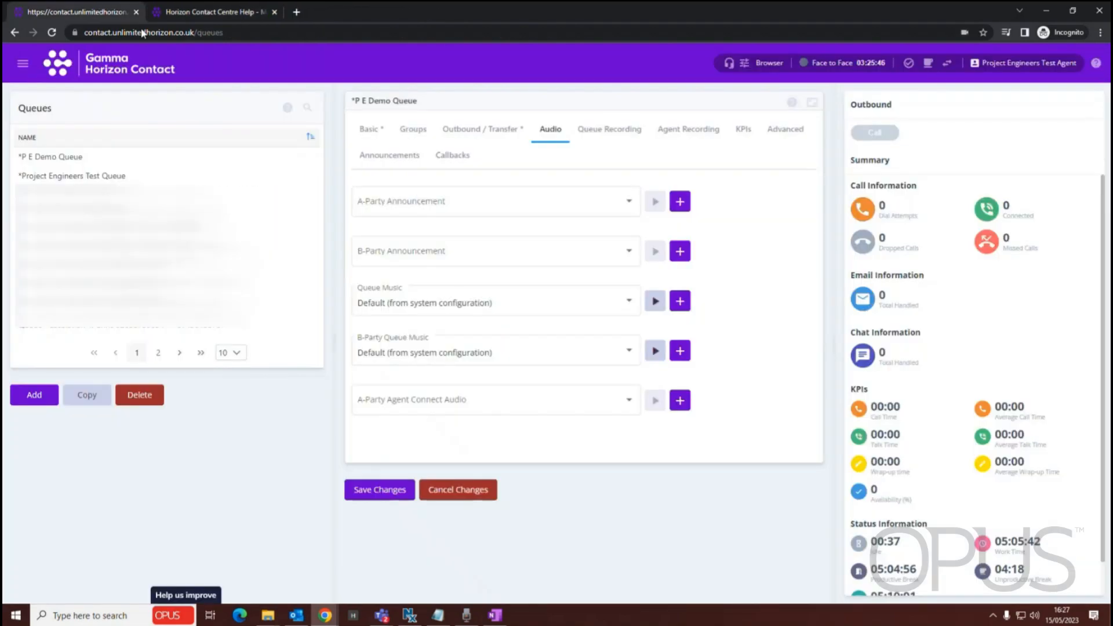
{"action": "left_click", "coordinate": [741, 130]}
{"action": "scroll", "coordinate": [446, 272], "scroll_direction": "down", "scroll_amount": 2}
{"action": "scroll", "coordinate": [438, 259], "scroll_direction": "down", "scroll_amount": 1}
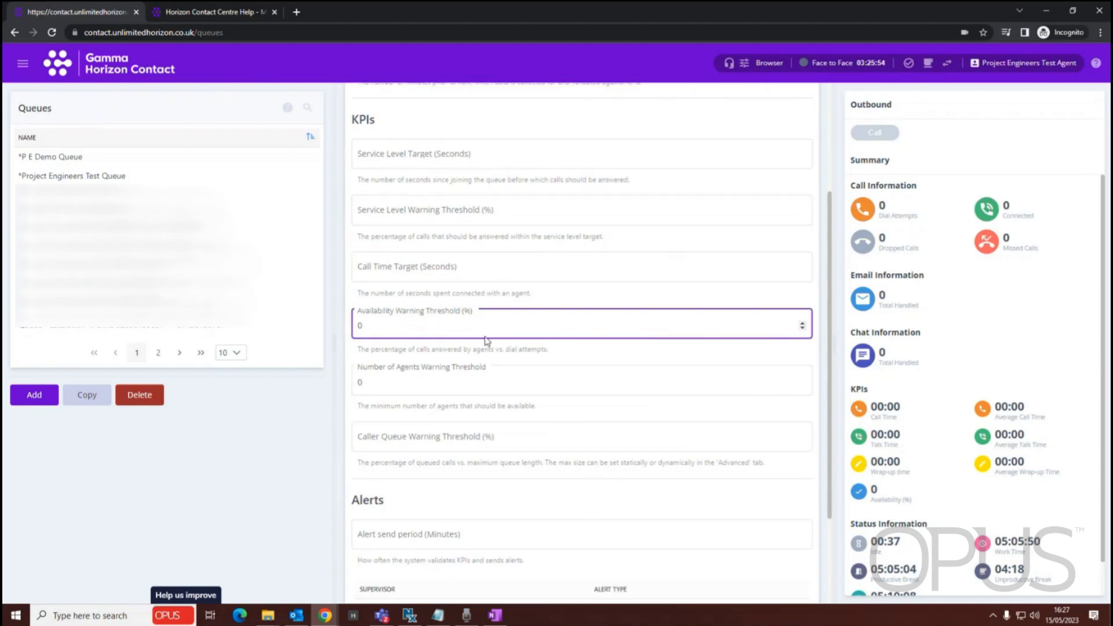
{"action": "scroll", "coordinate": [486, 342], "scroll_direction": "down", "scroll_amount": 2}
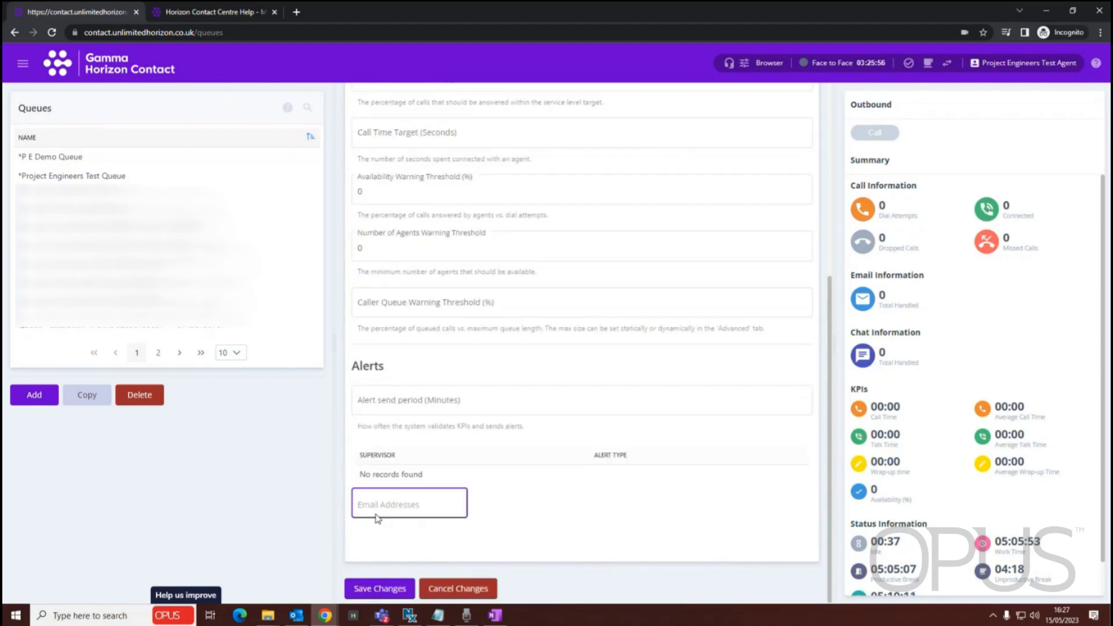
{"action": "scroll", "coordinate": [467, 462], "scroll_direction": "up", "scroll_amount": 5}
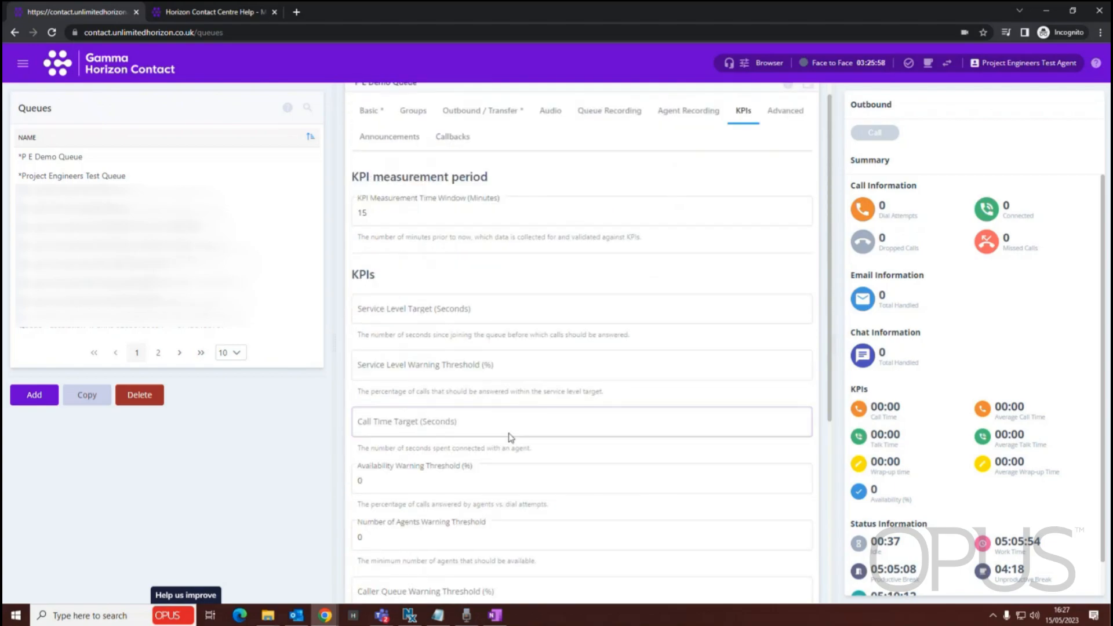
{"action": "scroll", "coordinate": [510, 438], "scroll_direction": "up", "scroll_amount": 1}
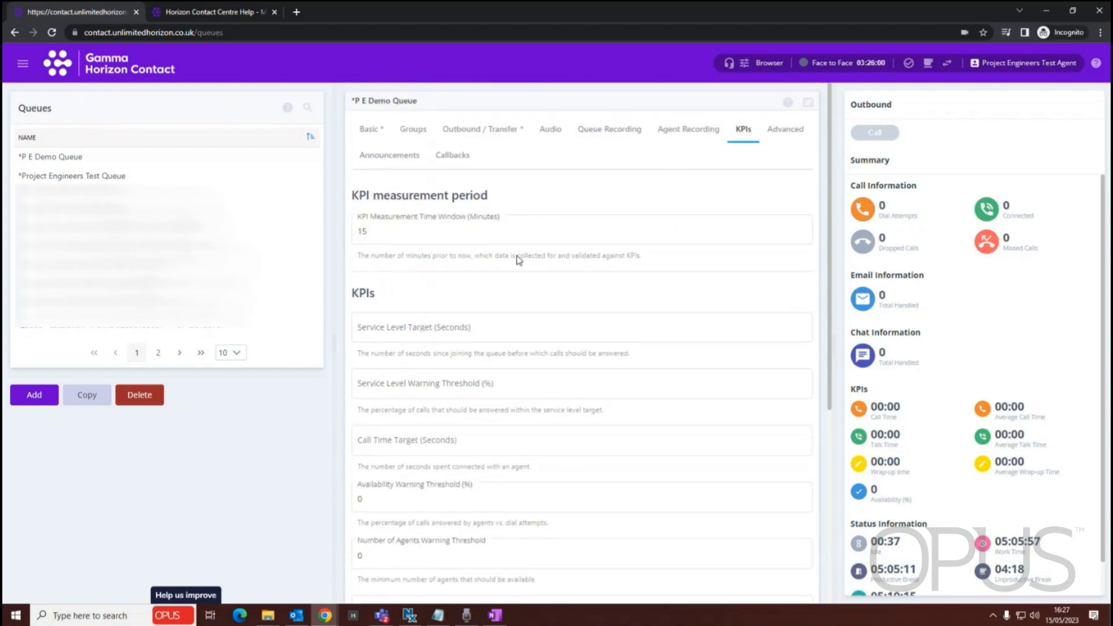
{"action": "scroll", "coordinate": [532, 271], "scroll_direction": "down", "scroll_amount": 3}
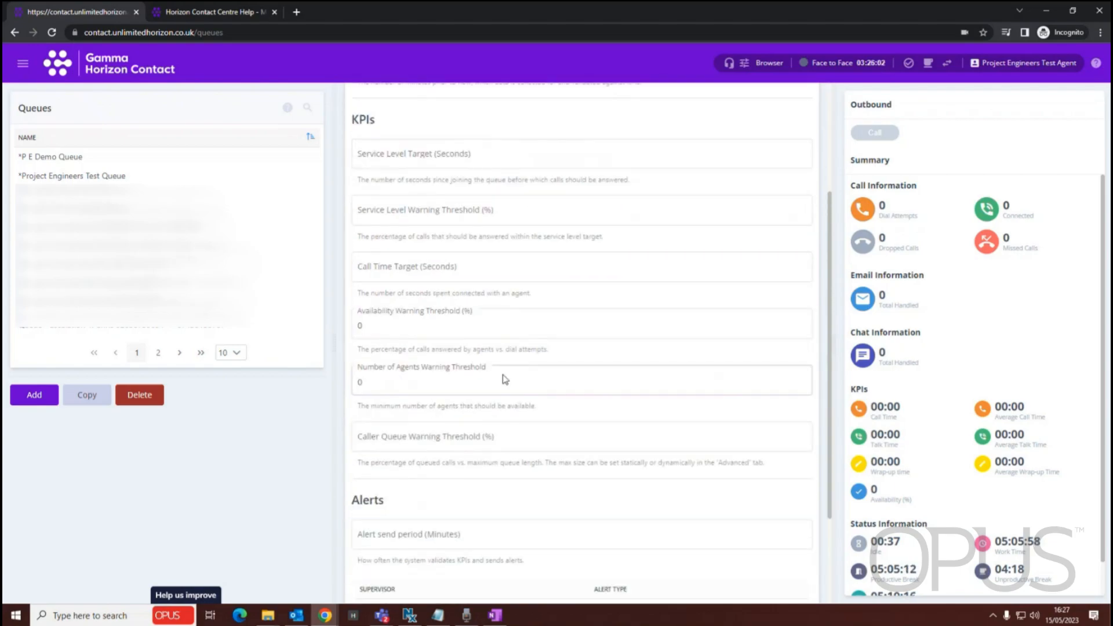
{"action": "left_click", "coordinate": [399, 442]}
{"action": "scroll", "coordinate": [496, 302], "scroll_direction": "down", "scroll_amount": 2}
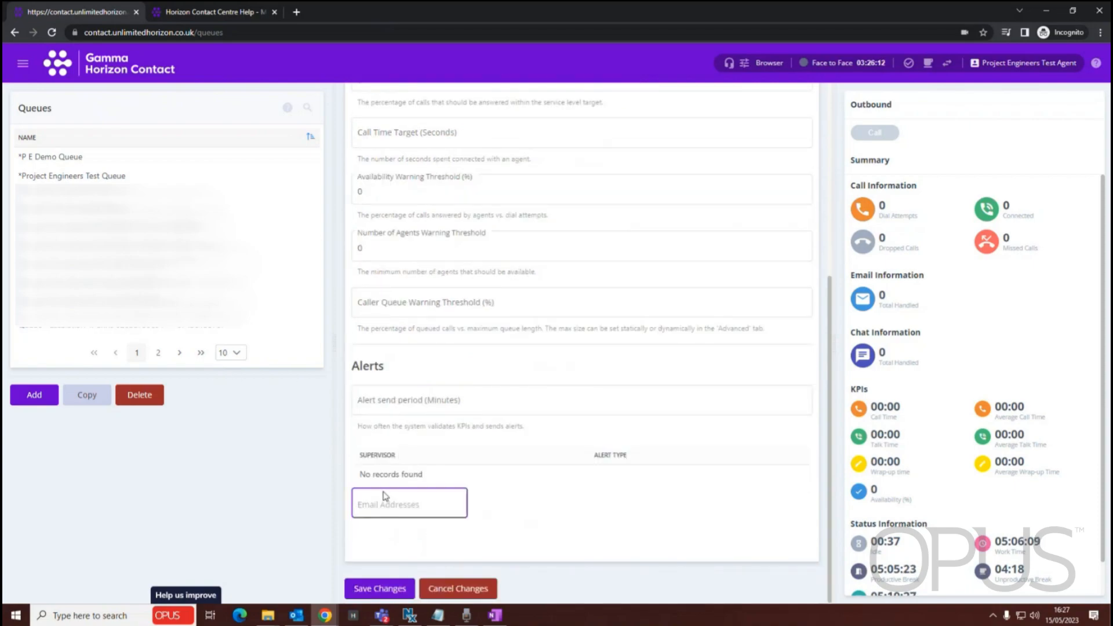
{"action": "scroll", "coordinate": [539, 475], "scroll_direction": "up", "scroll_amount": 4}
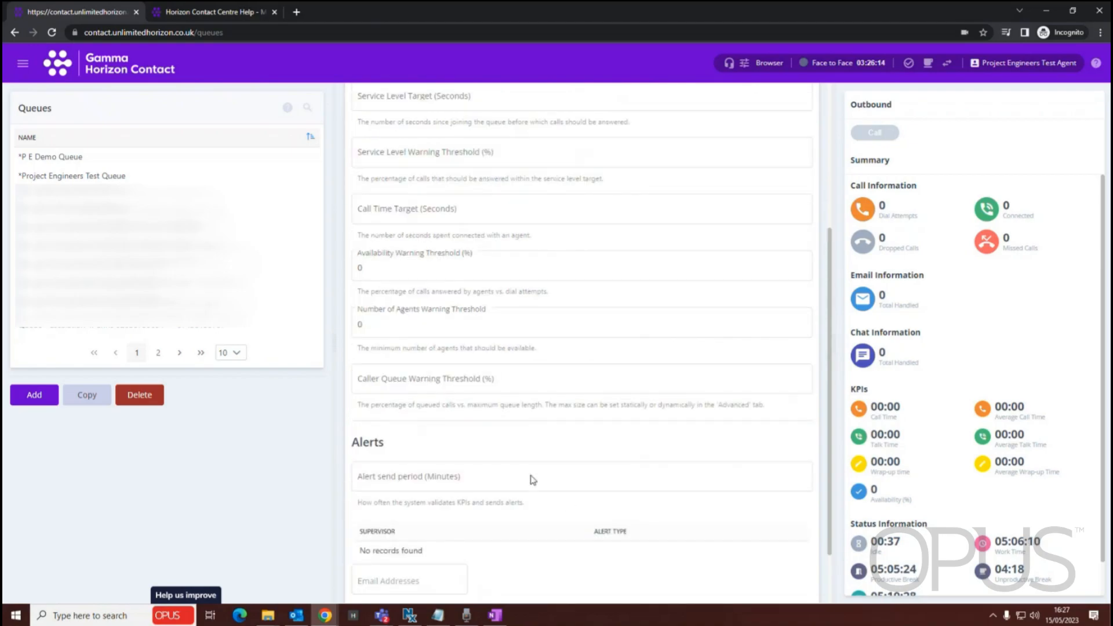
{"action": "scroll", "coordinate": [510, 437], "scroll_direction": "down", "scroll_amount": 2}
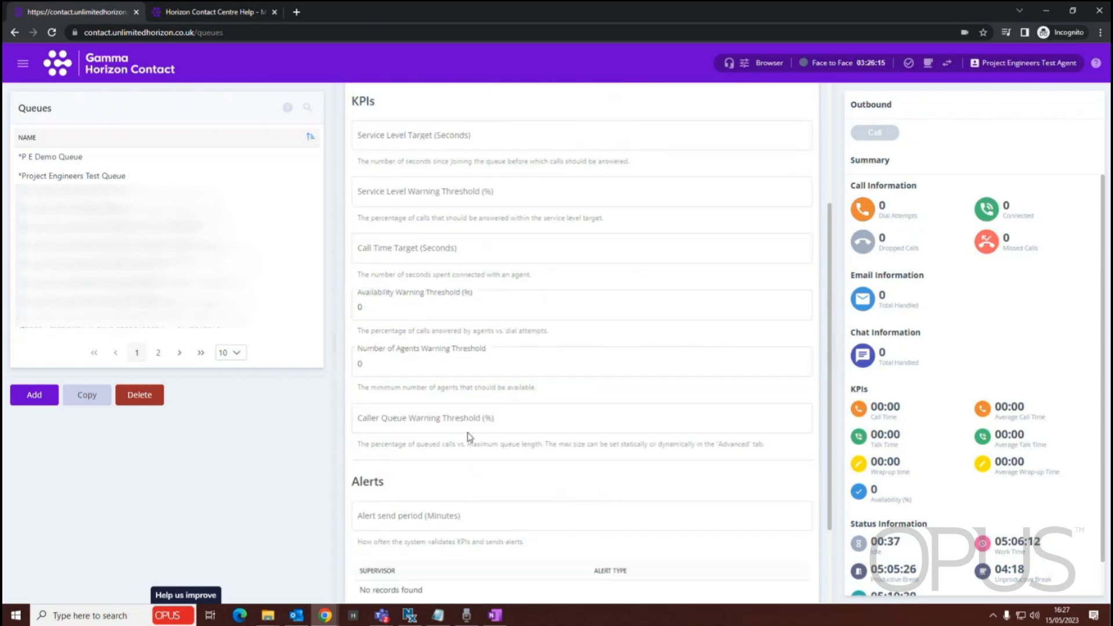
{"action": "left_click", "coordinate": [455, 362]}
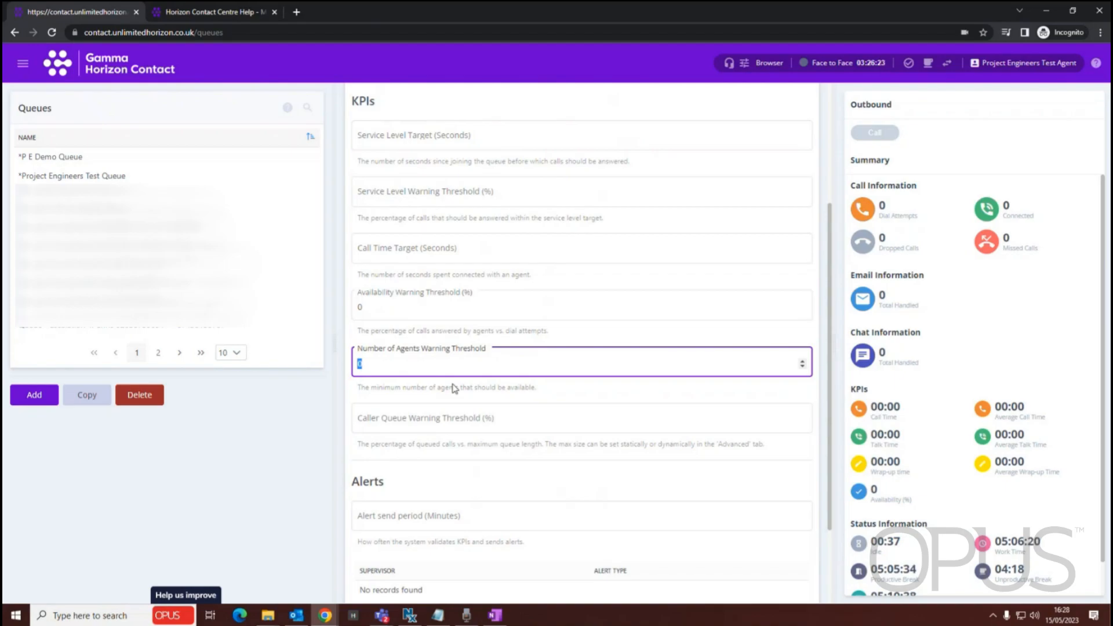
{"action": "scroll", "coordinate": [523, 345], "scroll_direction": "up", "scroll_amount": 3}
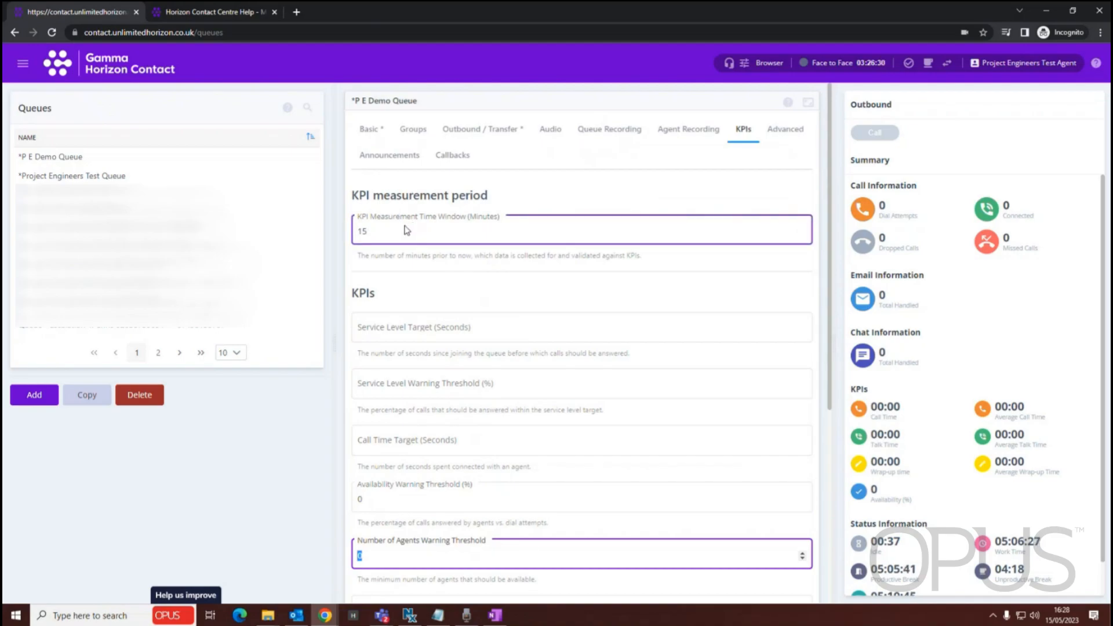
Open the help page for the queue's KPI settings, highlight the Alert Send Period entry and close the page
{"action": "left_click", "coordinate": [788, 102]}
{"action": "scroll", "coordinate": [244, 290], "scroll_direction": "down", "scroll_amount": 1}
{"action": "left_click_drag", "start_coordinate": [210, 292], "coordinate": [355, 340]}
{"action": "left_click_drag", "start_coordinate": [301, 370], "coordinate": [385, 423]}
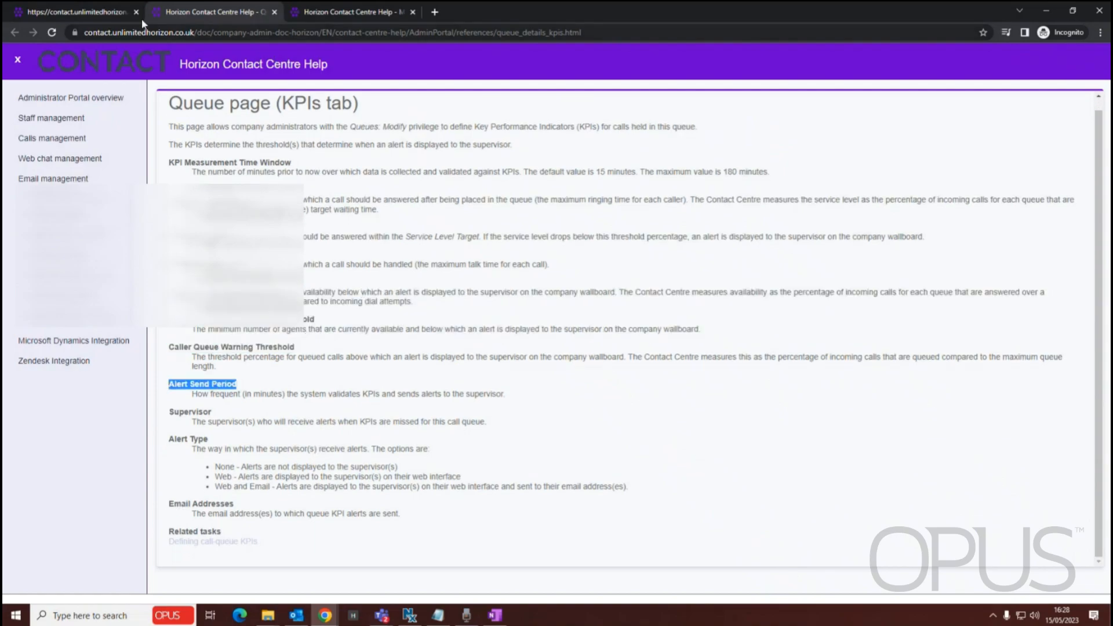
{"action": "left_click", "coordinate": [274, 12]}
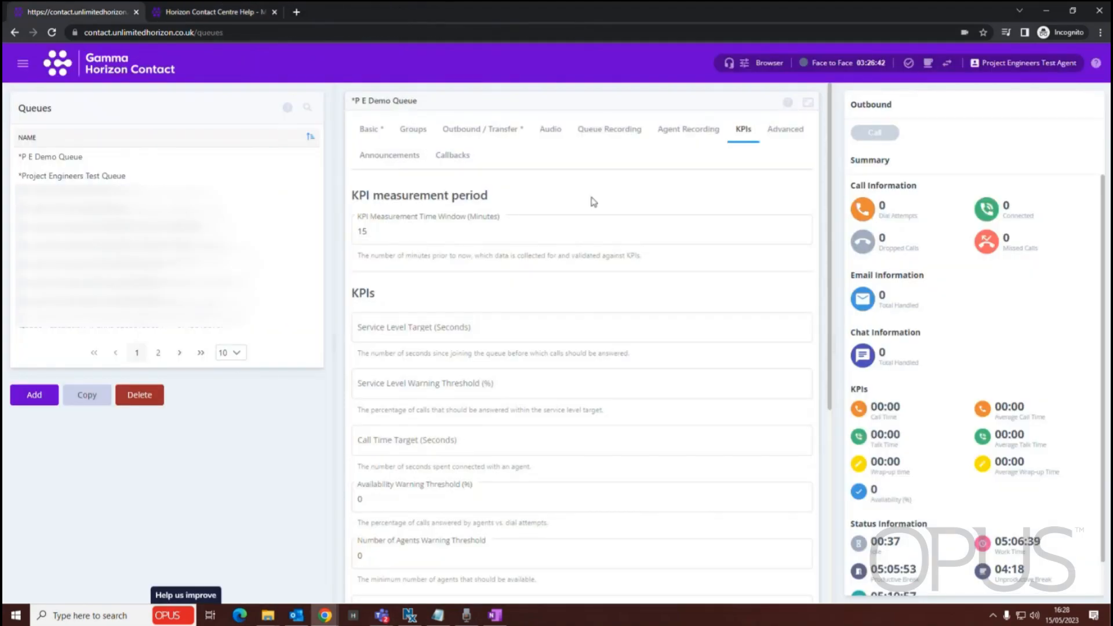
Show the queue's Advanced settings and set the Maximum Queue Length to 8
{"action": "left_click", "coordinate": [791, 139]}
{"action": "scroll", "coordinate": [458, 270], "scroll_direction": "down", "scroll_amount": 1}
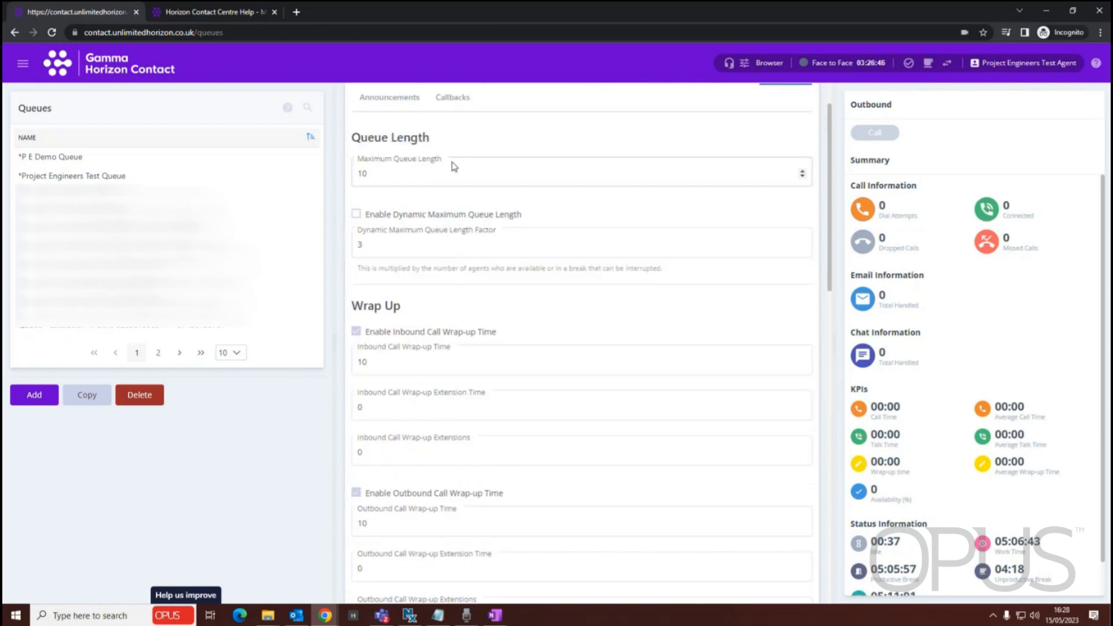
{"action": "left_click", "coordinate": [392, 174]}
{"action": "key", "text": "ctrl+a"}
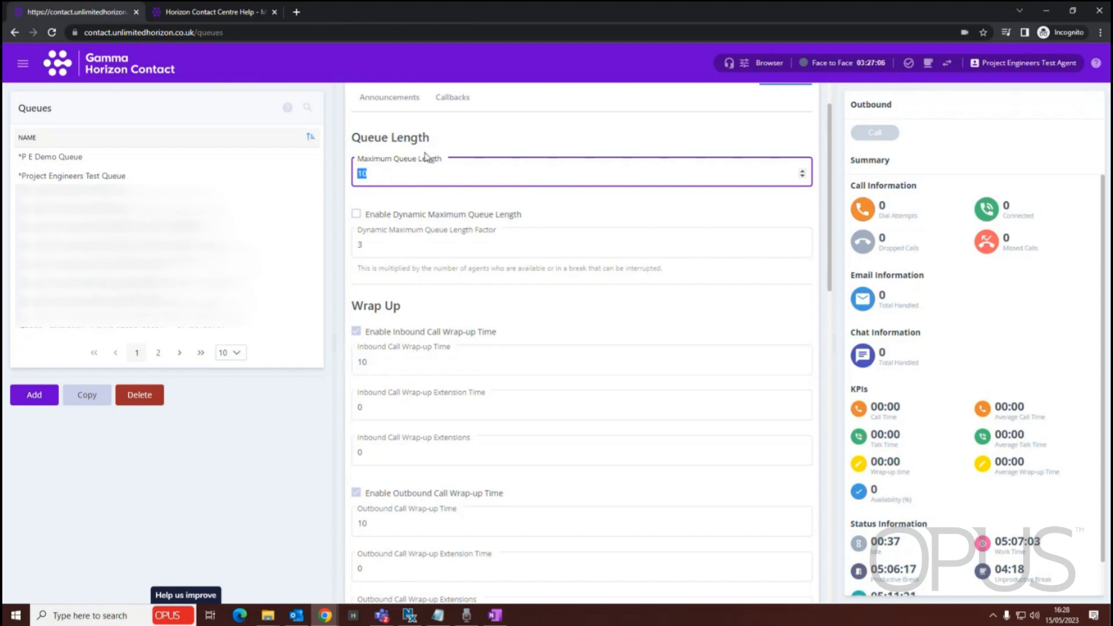
Set the Inbound Call Wrap-up Extension Time to 30 and the Inbound Call Wrap-up Extensions to 2
{"action": "scroll", "coordinate": [481, 182], "scroll_direction": "down", "scroll_amount": 1}
{"action": "scroll", "coordinate": [487, 265], "scroll_direction": "down", "scroll_amount": 4}
{"action": "scroll", "coordinate": [413, 180], "scroll_direction": "up", "scroll_amount": 1}
{"action": "scroll", "coordinate": [413, 180], "scroll_direction": "up", "scroll_amount": 1}
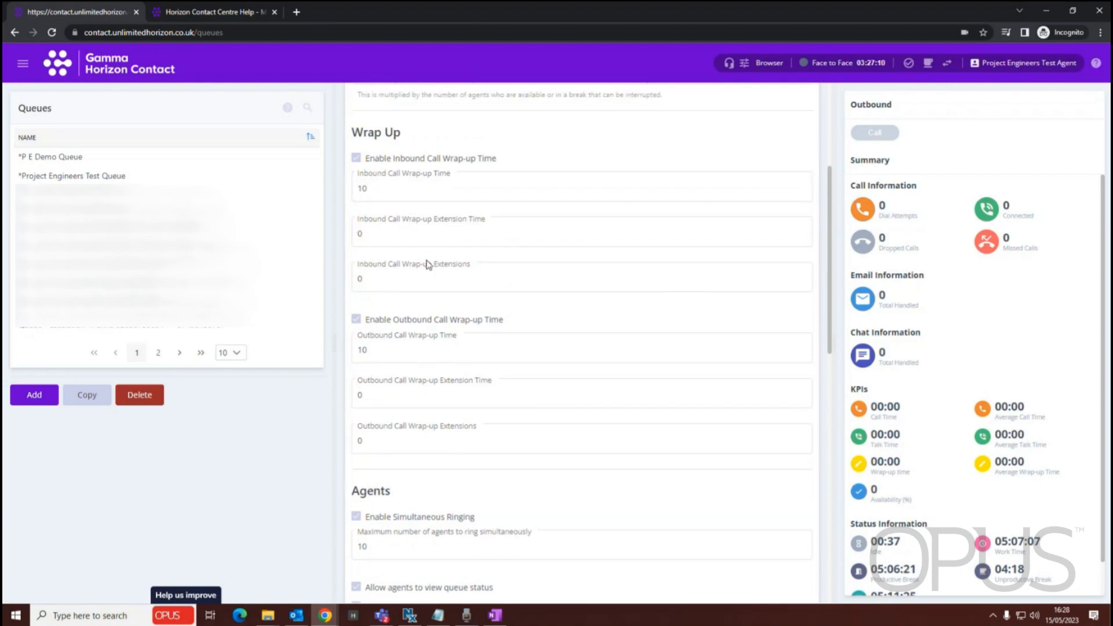
{"action": "double_click", "coordinate": [398, 182]}
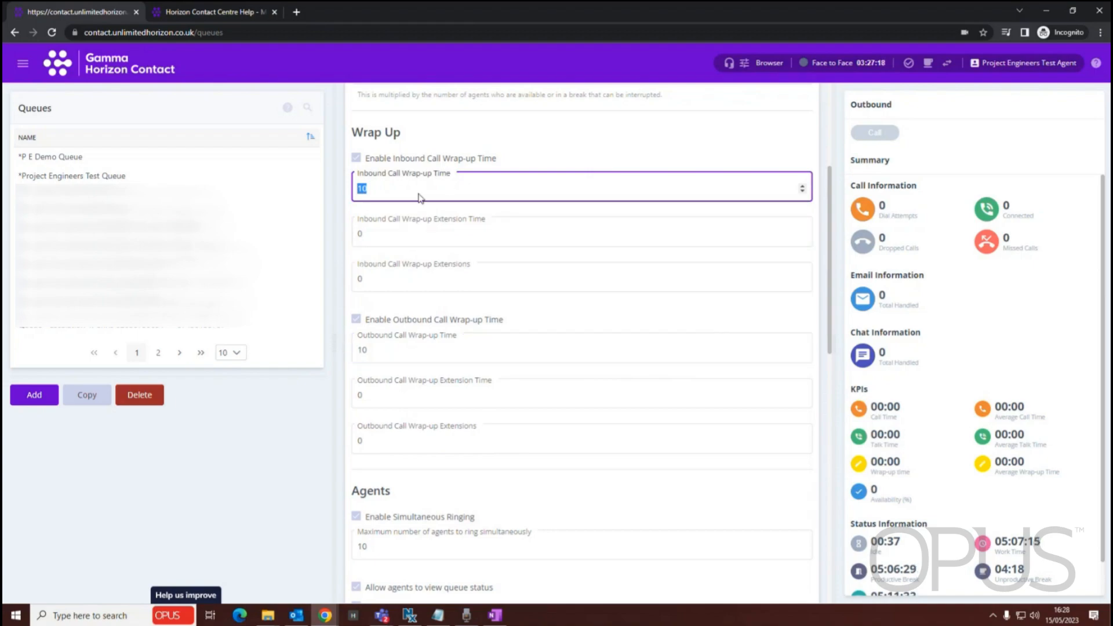
{"action": "key", "text": "Tab"}
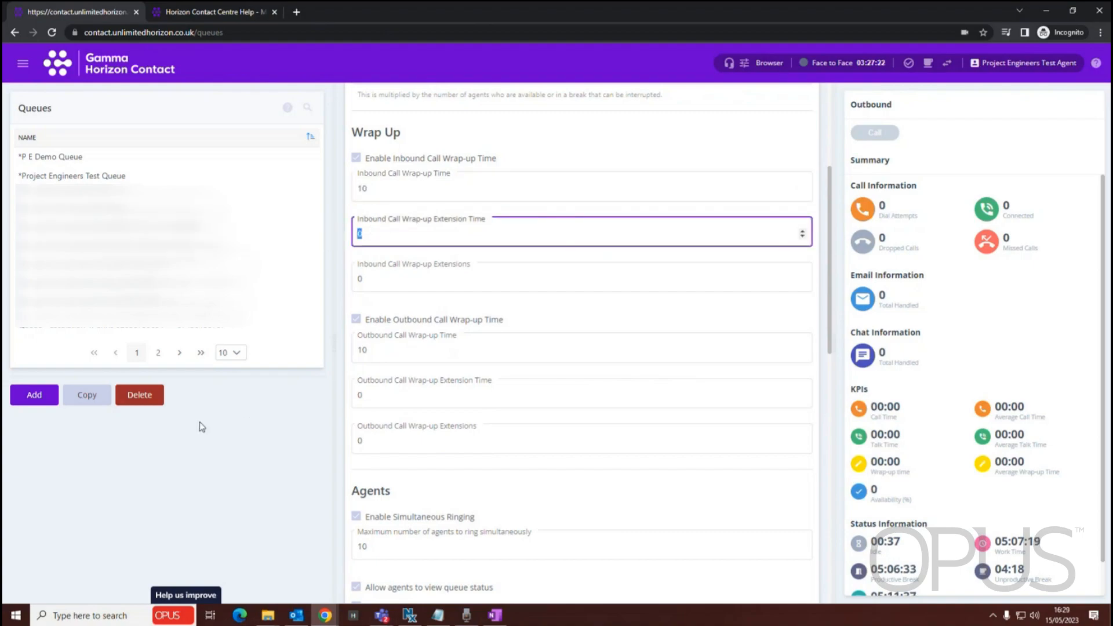
{"action": "type", "text": "30"}
{"action": "key", "text": "Tab"}
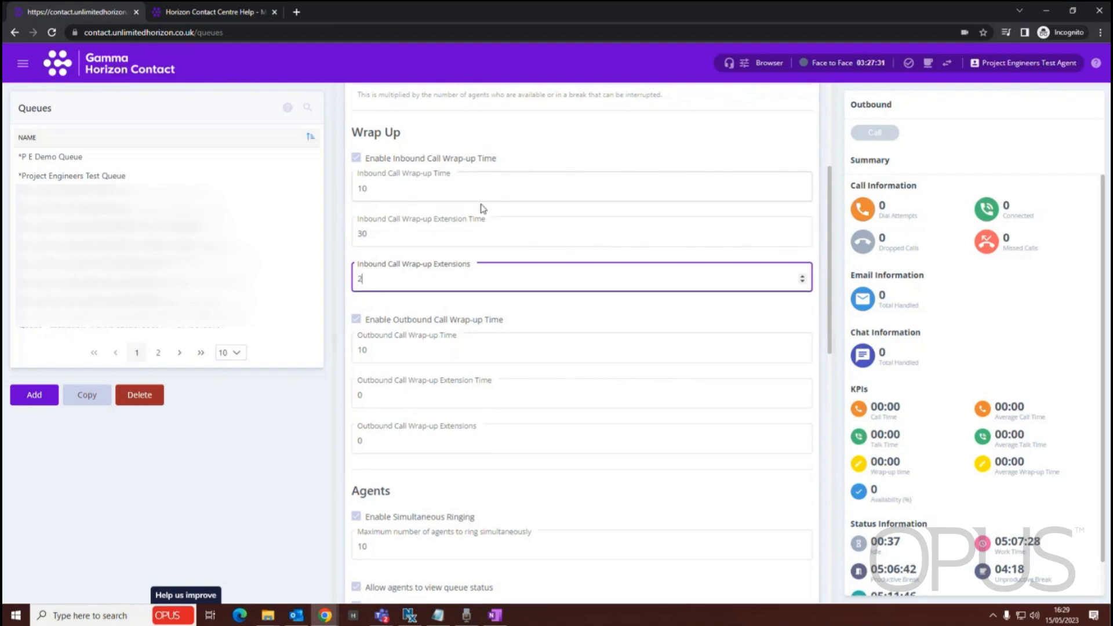
Point out the inbound call wrap-up time, extension time and number of extensions in the Wrap Up section
{"action": "left_click", "coordinate": [377, 188]}
{"action": "double_click", "coordinate": [362, 188]}
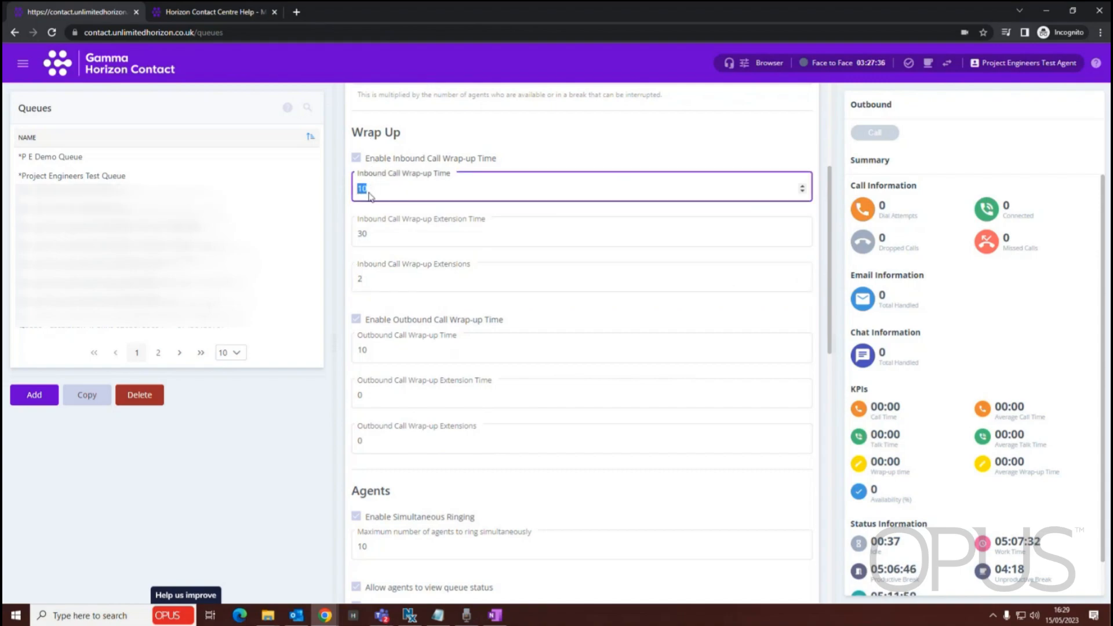
{"action": "double_click", "coordinate": [364, 231]}
{"action": "left_click", "coordinate": [365, 277]}
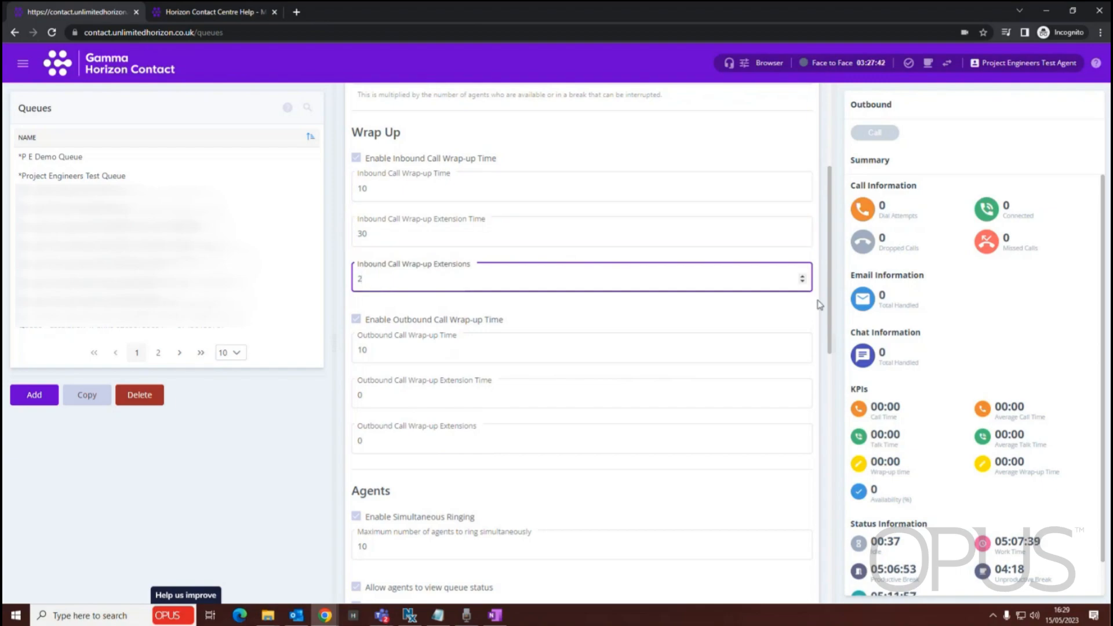
{"action": "left_click", "coordinate": [386, 234]}
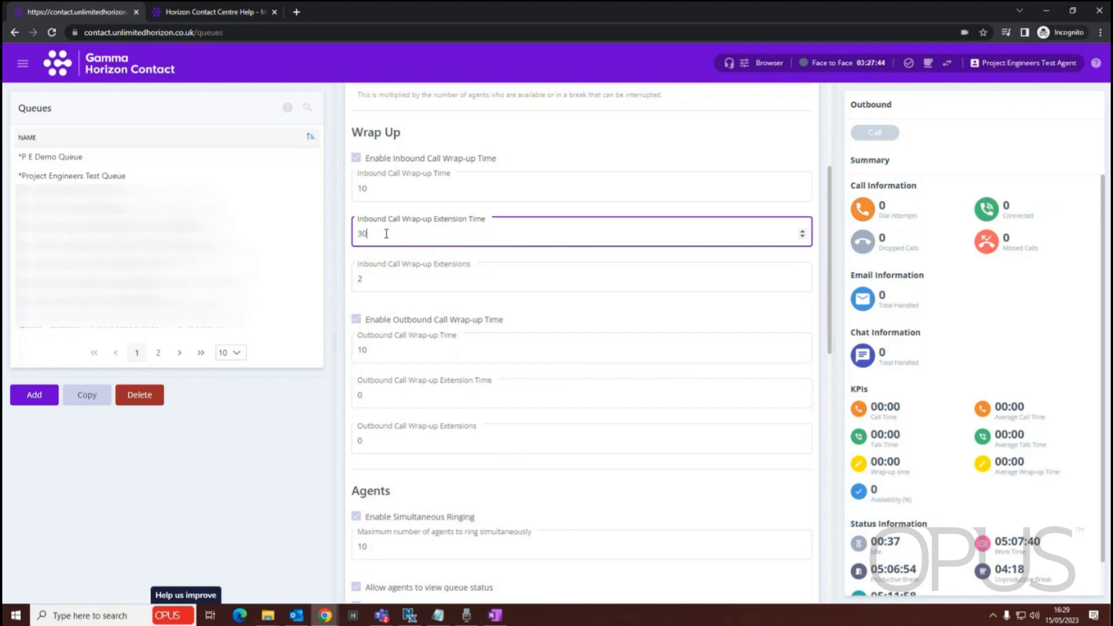
{"action": "double_click", "coordinate": [371, 274]}
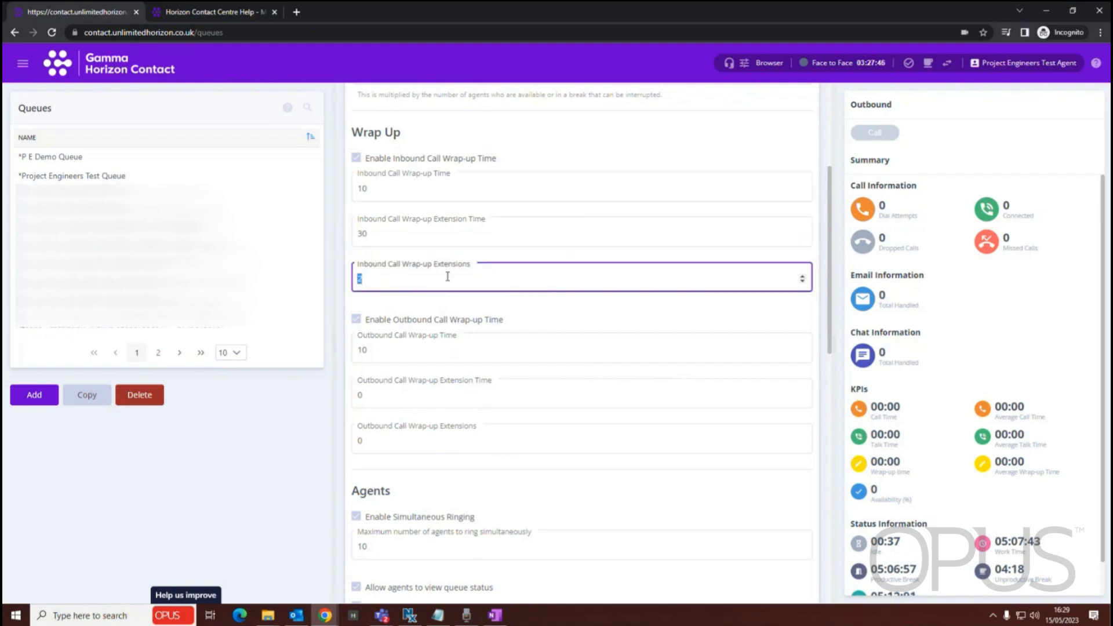
Try turning off the outbound call wrap-up time, and disable simultaneous ringing in the Agents section
{"action": "scroll", "coordinate": [469, 252], "scroll_direction": "down", "scroll_amount": 2}
{"action": "left_click", "coordinate": [355, 205]}
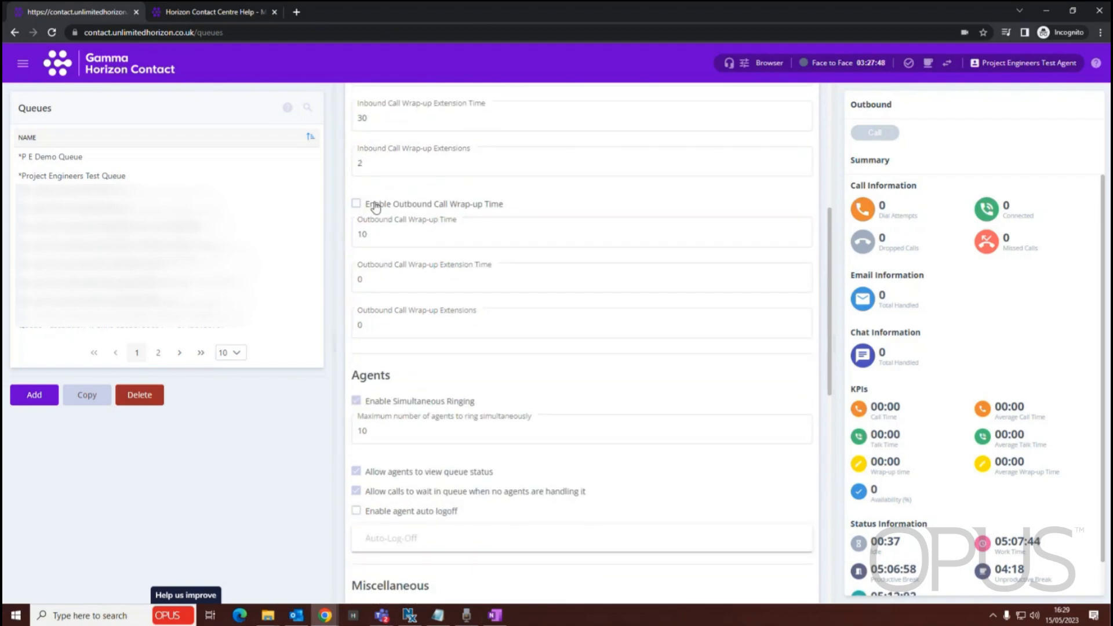
{"action": "scroll", "coordinate": [472, 296], "scroll_direction": "down", "scroll_amount": 3}
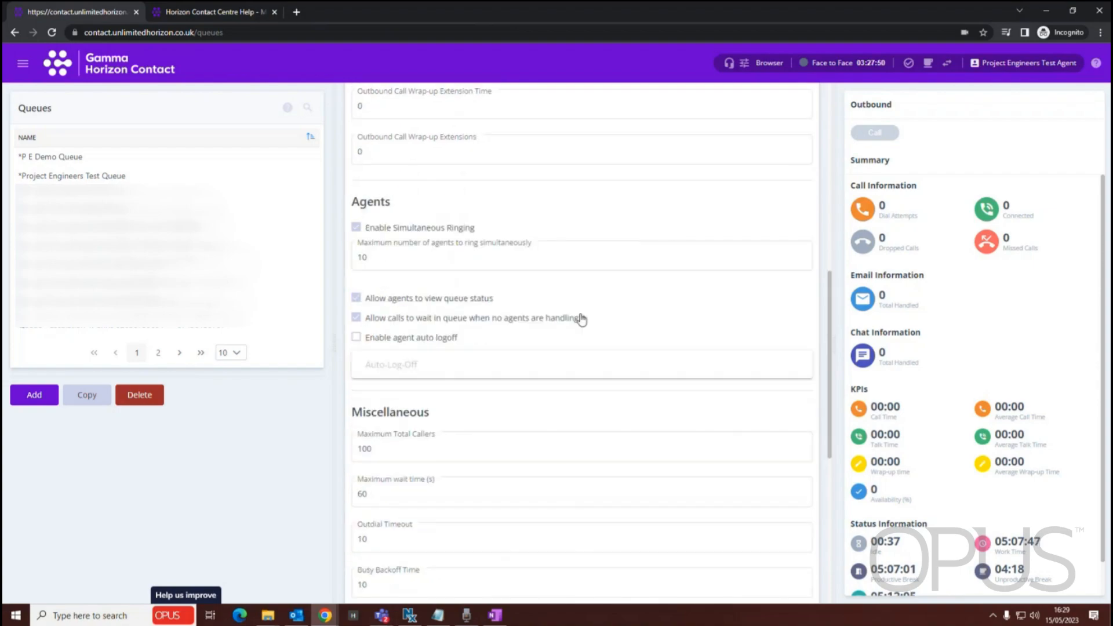
{"action": "scroll", "coordinate": [373, 290], "scroll_direction": "down", "scroll_amount": 2}
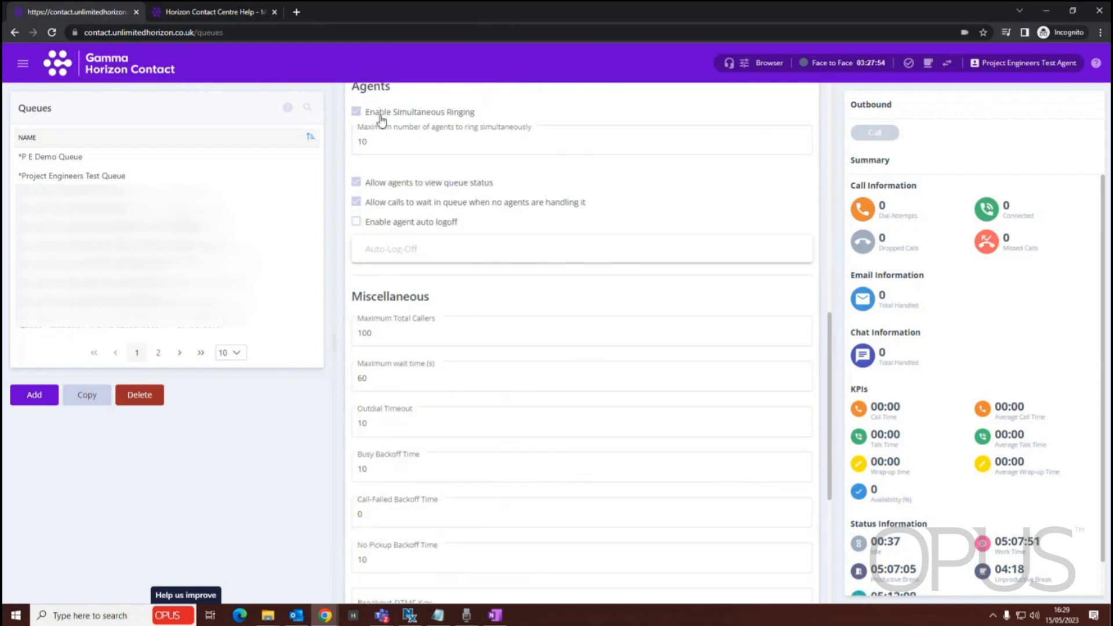
{"action": "left_click", "coordinate": [355, 112]}
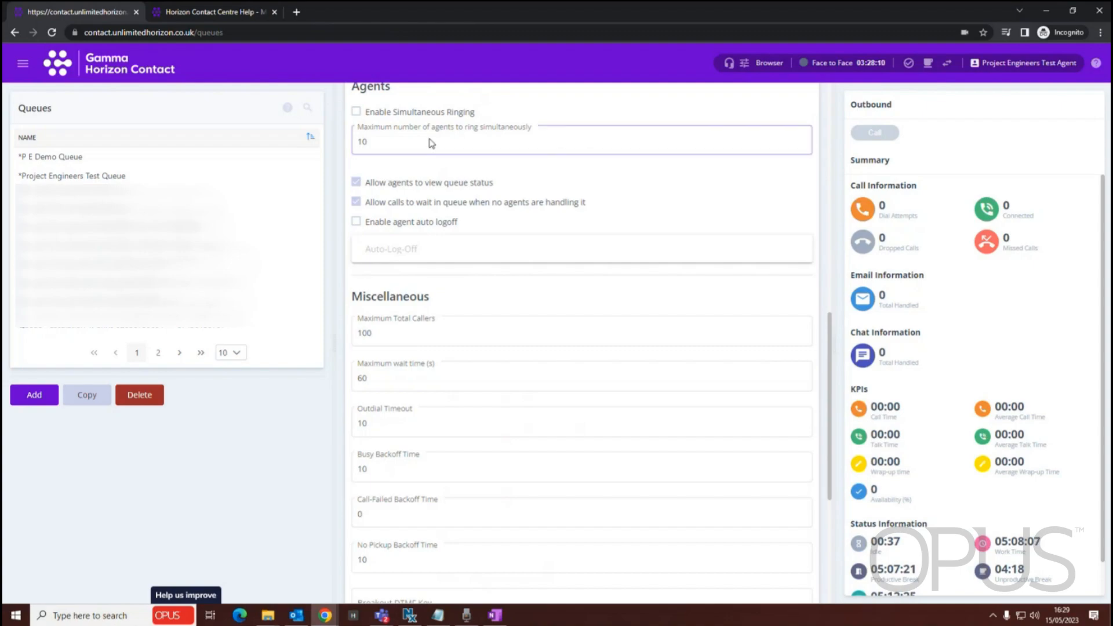
Review the queue's Miscellaneous settings, including caller limits, wait and backoff times, the breakout key and priority options
{"action": "scroll", "coordinate": [499, 179], "scroll_direction": "down", "scroll_amount": 1}
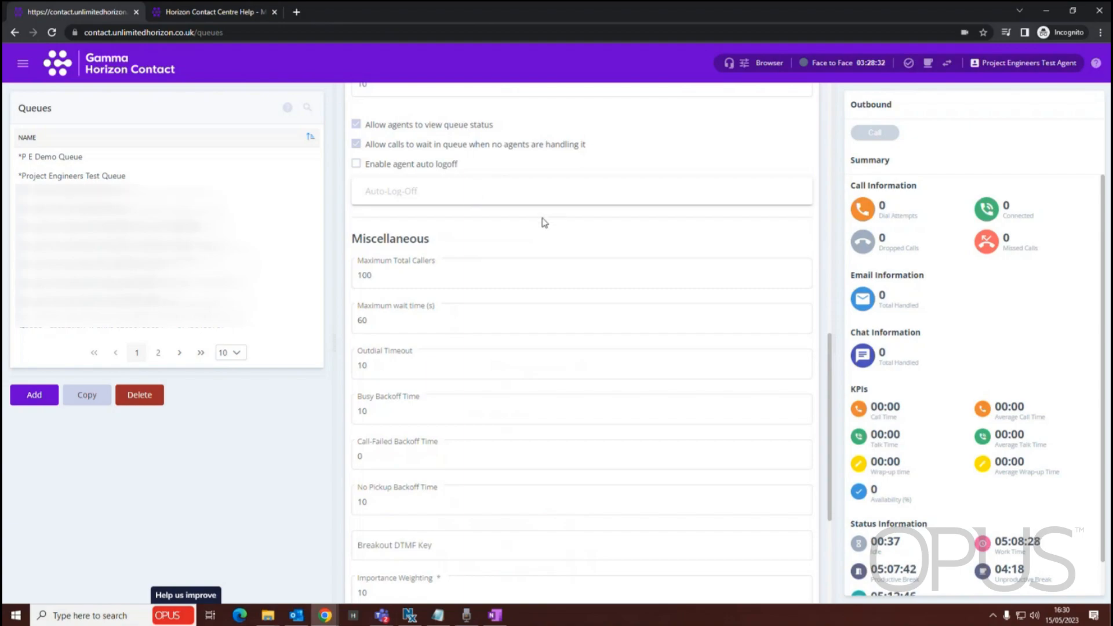
{"action": "left_click", "coordinate": [528, 280]}
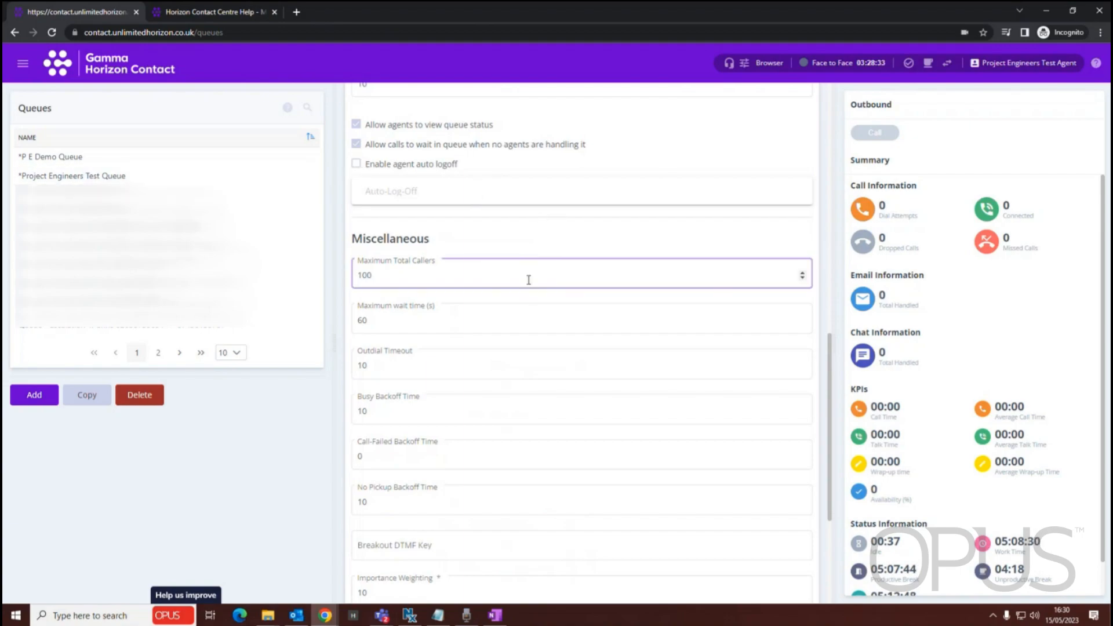
{"action": "scroll", "coordinate": [529, 280], "scroll_direction": "down", "scroll_amount": 3}
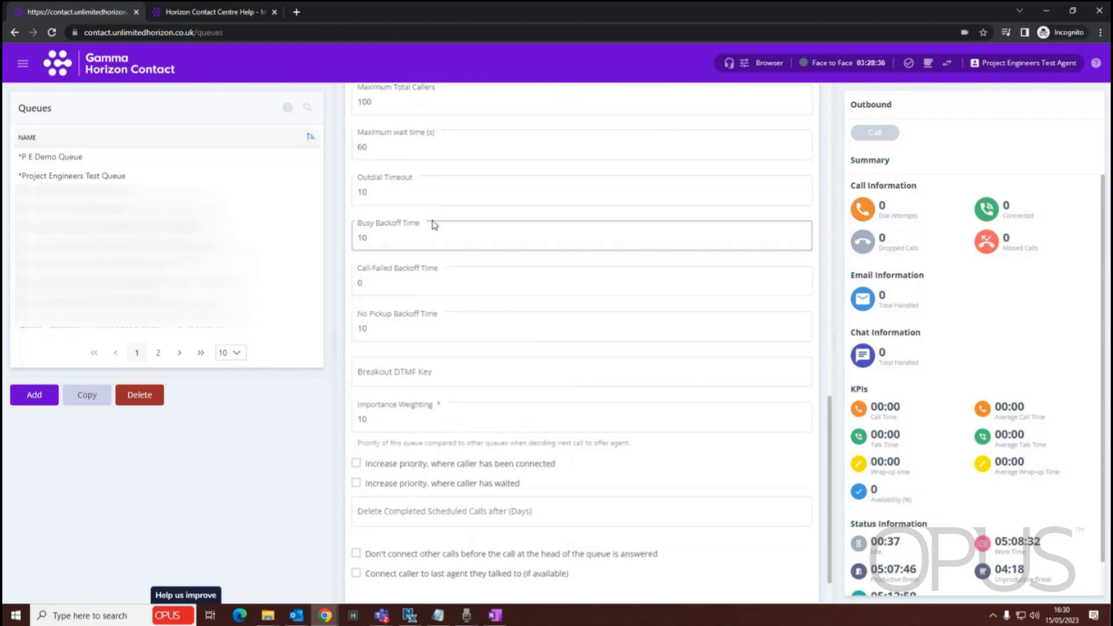
{"action": "scroll", "coordinate": [434, 225], "scroll_direction": "up", "scroll_amount": 1}
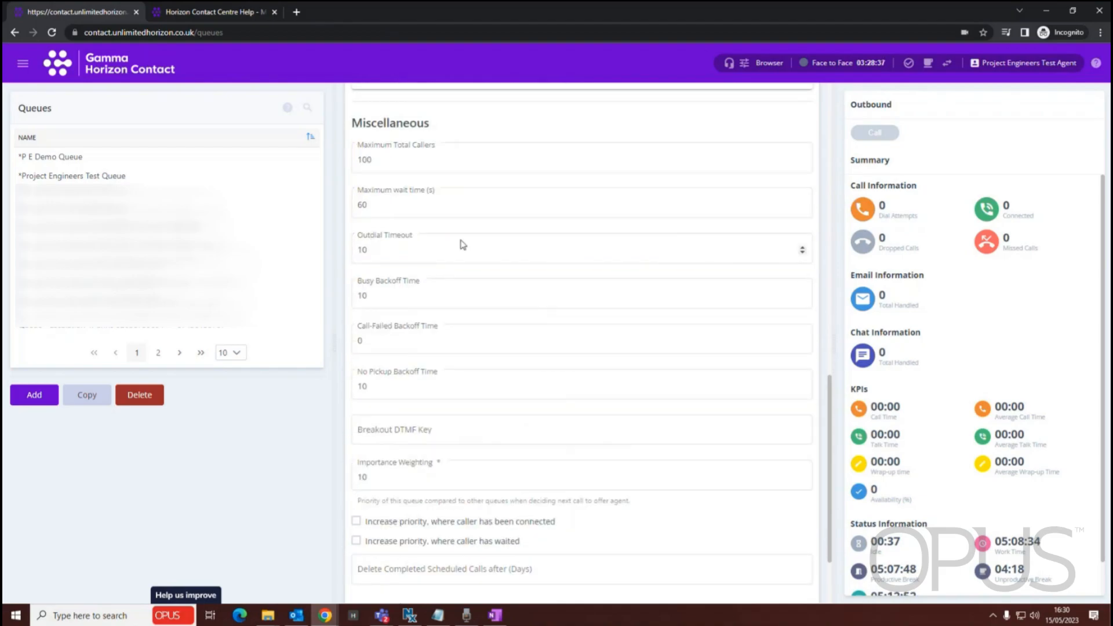
{"action": "scroll", "coordinate": [462, 245], "scroll_direction": "down", "scroll_amount": 1}
{"action": "left_click", "coordinate": [412, 100]}
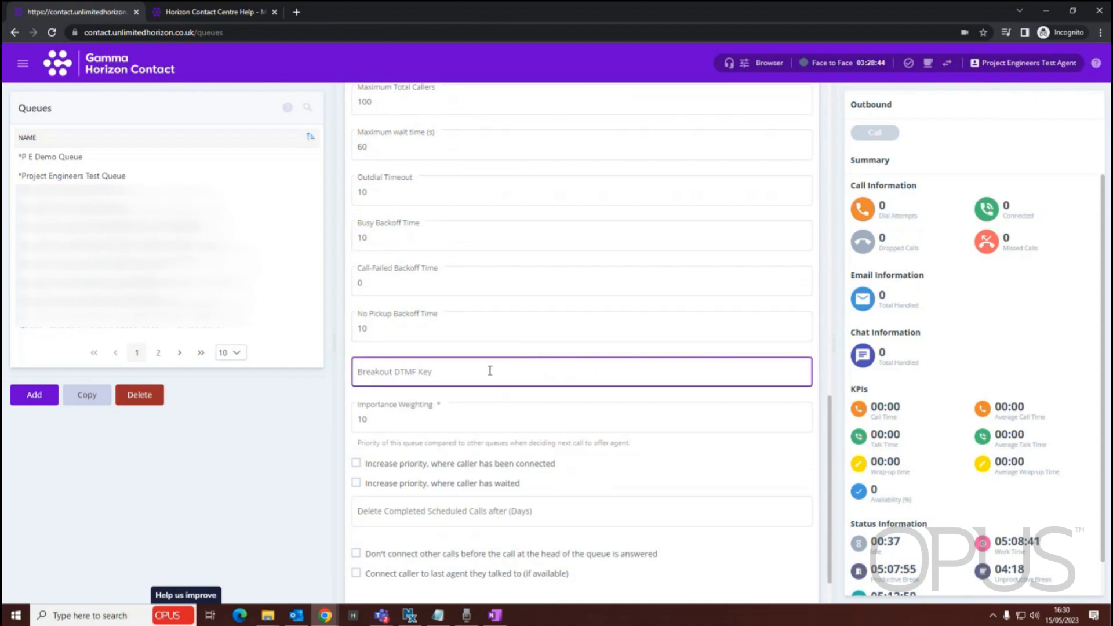
{"action": "scroll", "coordinate": [486, 371], "scroll_direction": "down", "scroll_amount": 1}
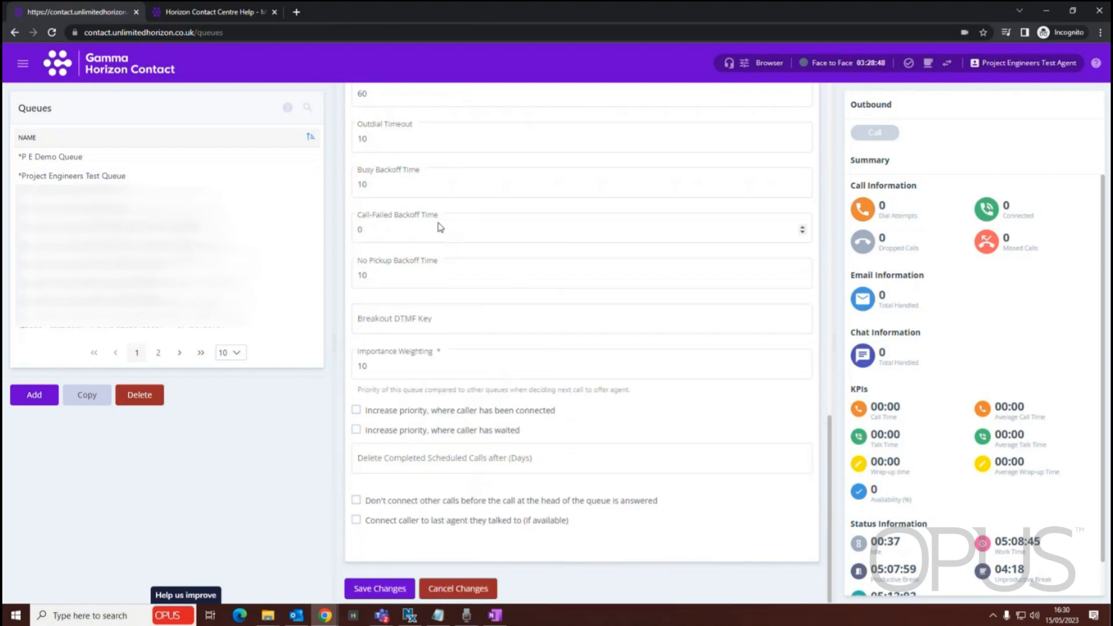
{"action": "left_click", "coordinate": [406, 177]}
Open the help page for the queue's Advanced settings
{"action": "scroll", "coordinate": [631, 445], "scroll_direction": "up", "scroll_amount": 5}
{"action": "scroll", "coordinate": [631, 445], "scroll_direction": "up", "scroll_amount": 10}
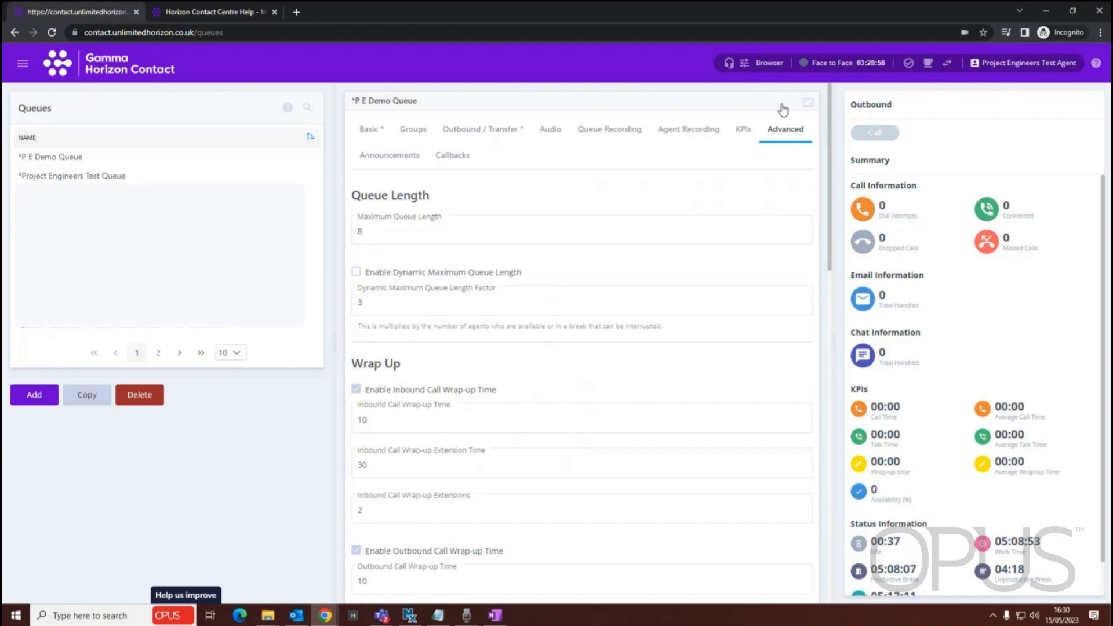
{"action": "left_click", "coordinate": [783, 109]}
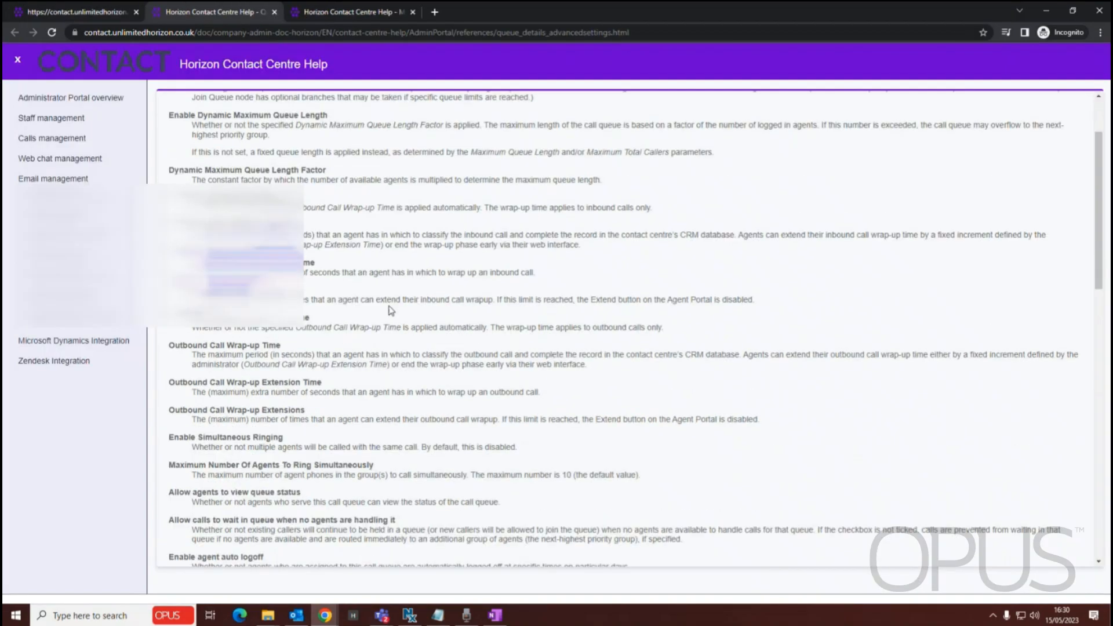
Read through the Advanced settings help page's descriptions of the wrap-up, ringing and caller limit options, and close it
{"action": "scroll", "coordinate": [391, 311], "scroll_direction": "down", "scroll_amount": 4}
{"action": "left_click_drag", "start_coordinate": [192, 250], "coordinate": [441, 480]}
{"action": "left_click", "coordinate": [310, 449]}
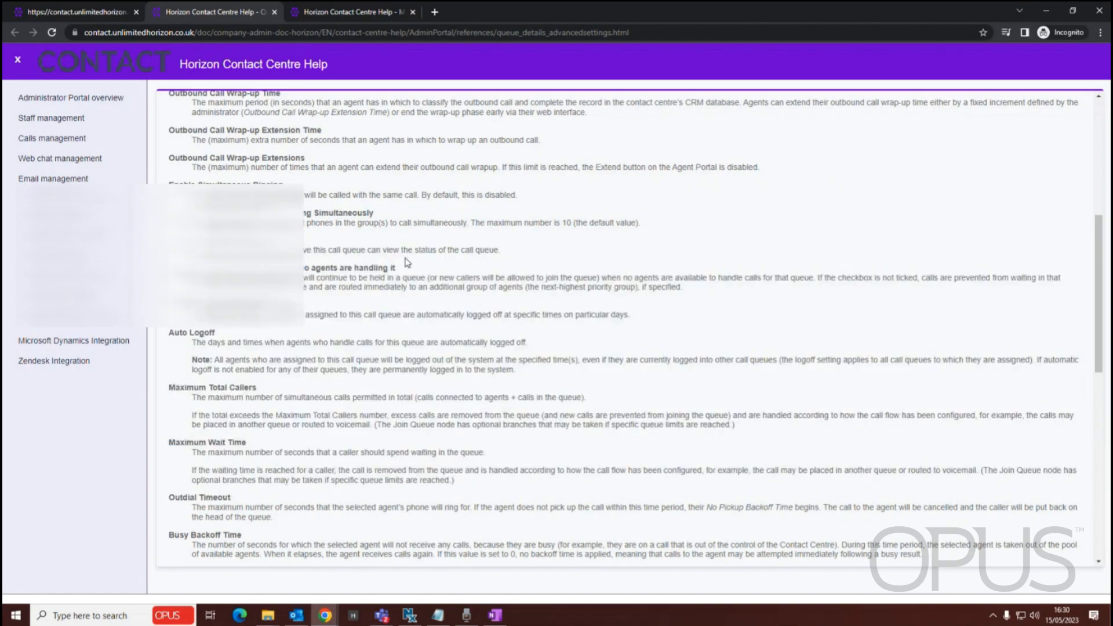
{"action": "scroll", "coordinate": [407, 263], "scroll_direction": "up", "scroll_amount": 10}
{"action": "left_click", "coordinate": [275, 12]}
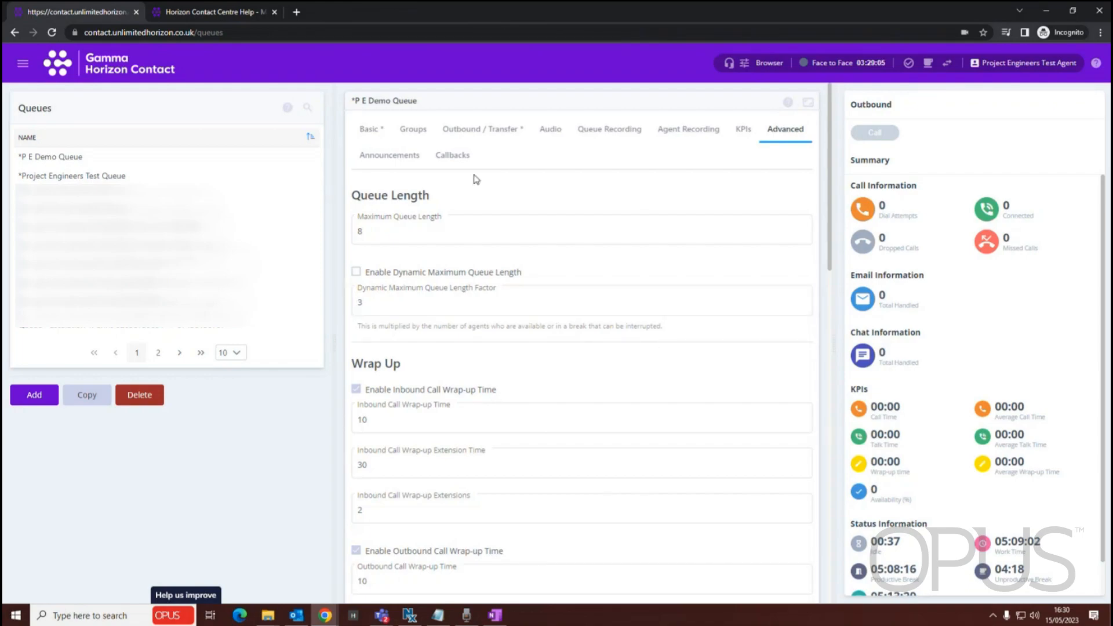
Enable queue position announcements with the initial-position condition and playback after each music iteration, setting the alternative announcement's position threshold to 7
{"action": "left_click", "coordinate": [408, 157]}
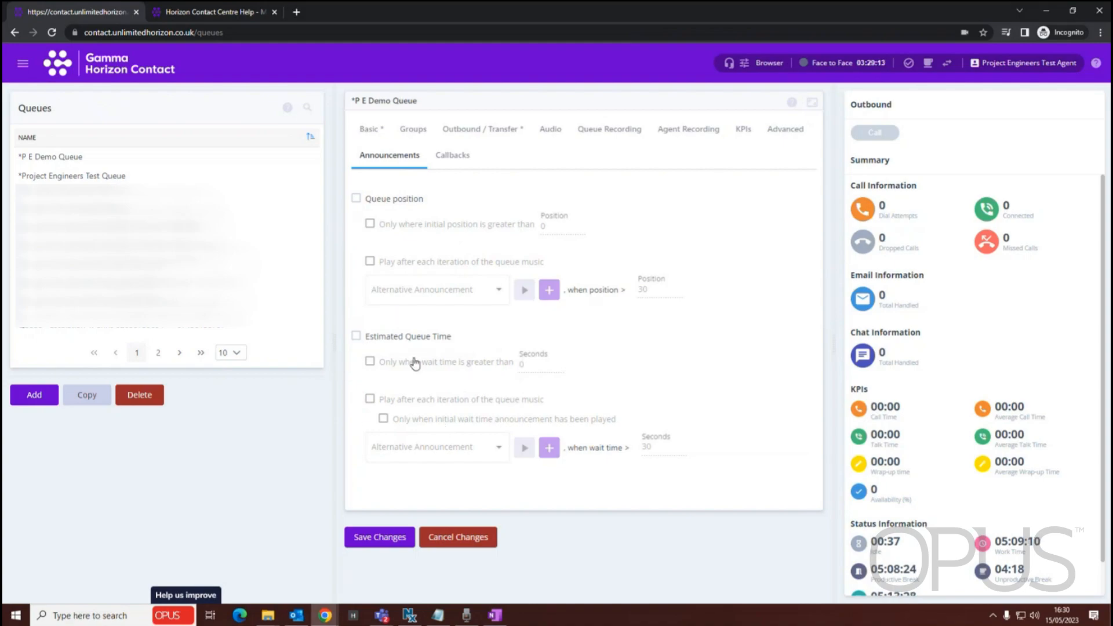
{"action": "left_click", "coordinate": [355, 199]}
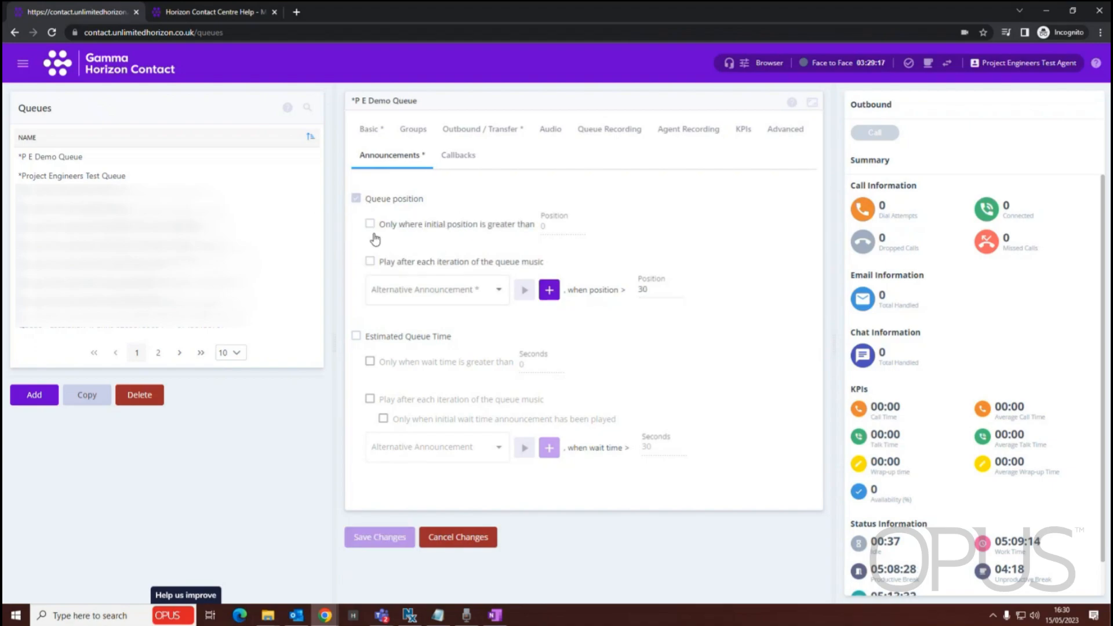
{"action": "left_click", "coordinate": [370, 225]}
{"action": "left_click", "coordinate": [371, 264]}
{"action": "double_click", "coordinate": [645, 292]}
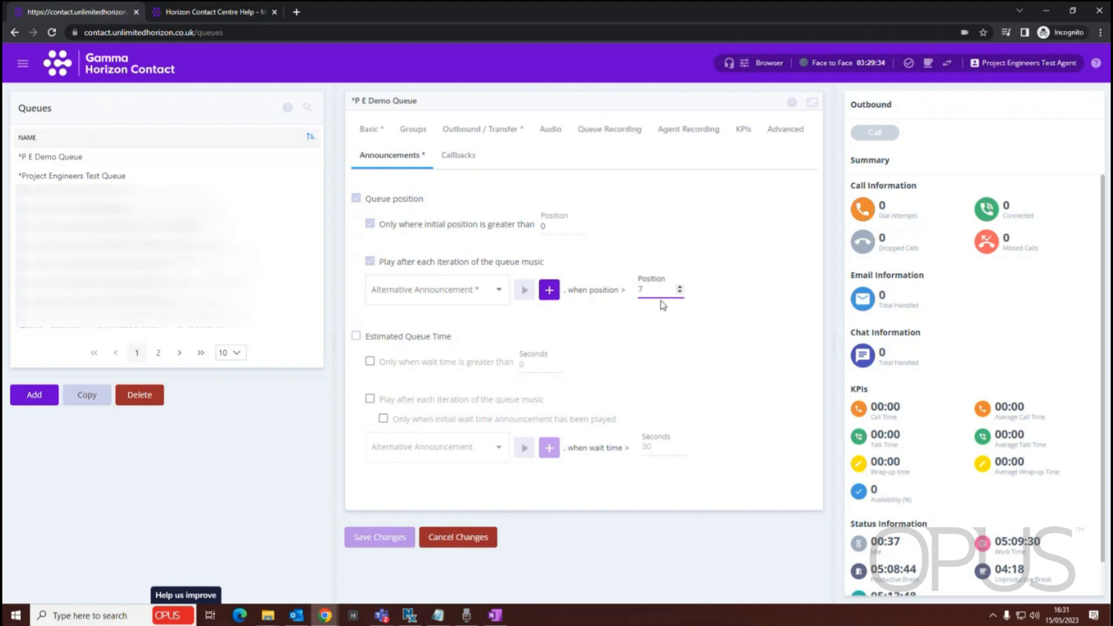
Choose DefaultQueueMusic as the alternative announcement for queue position and point out its position threshold
{"action": "left_click", "coordinate": [492, 292]}
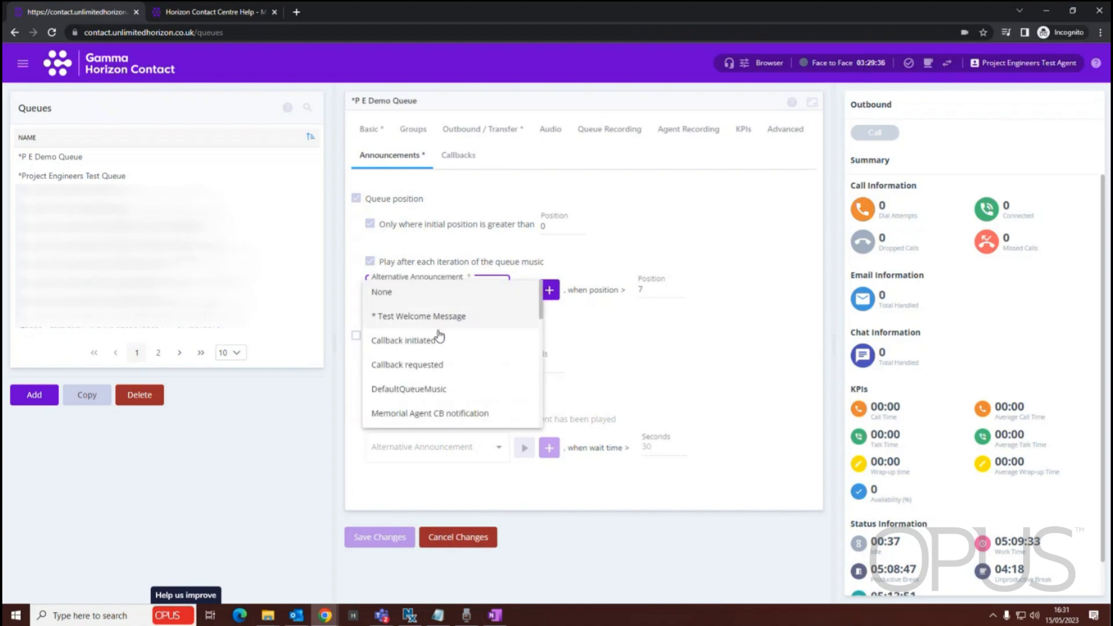
{"action": "scroll", "coordinate": [470, 362], "scroll_direction": "down", "scroll_amount": 4}
{"action": "scroll", "coordinate": [467, 369], "scroll_direction": "down", "scroll_amount": 5}
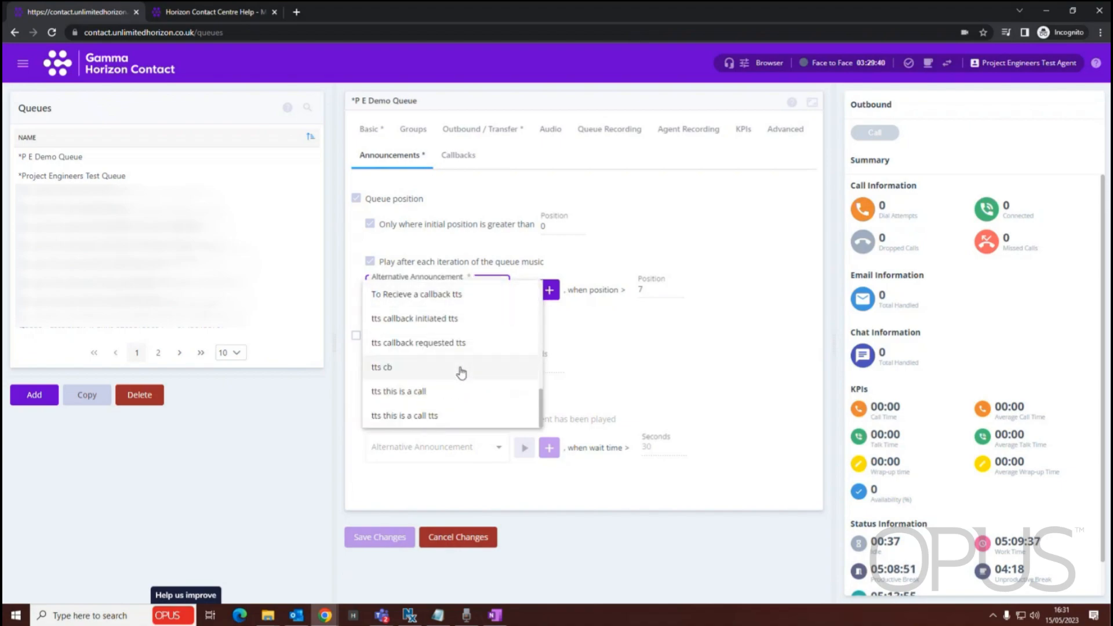
{"action": "scroll", "coordinate": [461, 368], "scroll_direction": "up", "scroll_amount": 10}
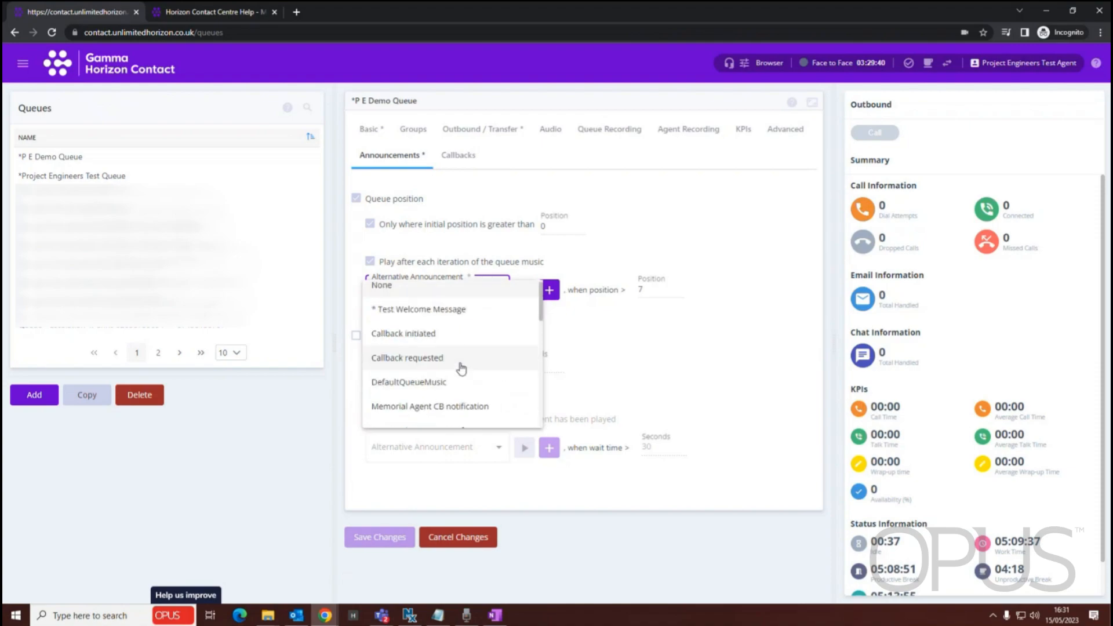
{"action": "left_click", "coordinate": [437, 390]}
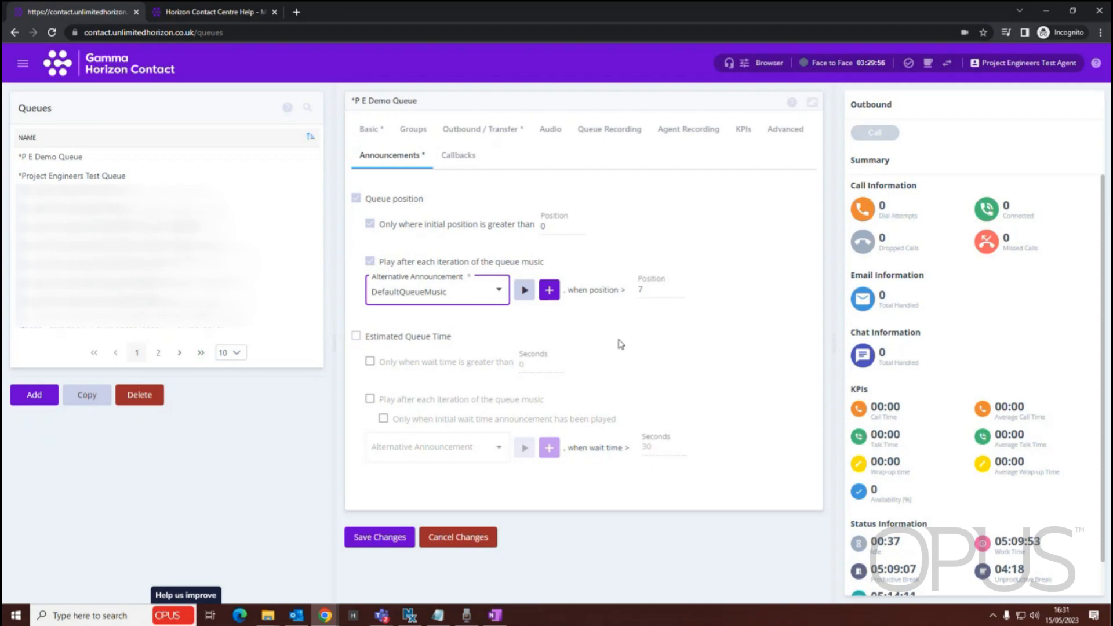
{"action": "double_click", "coordinate": [640, 289]}
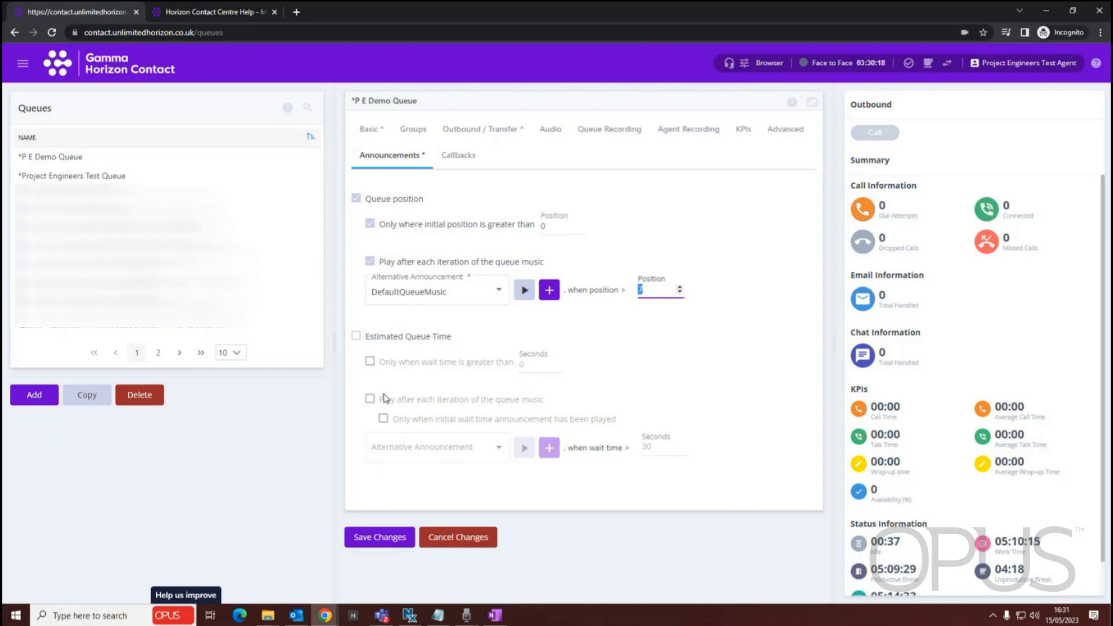
Consult the help page for the queue's Announcements settings, highlight the estimated queue time entries, and close the page
{"action": "left_click", "coordinate": [789, 104]}
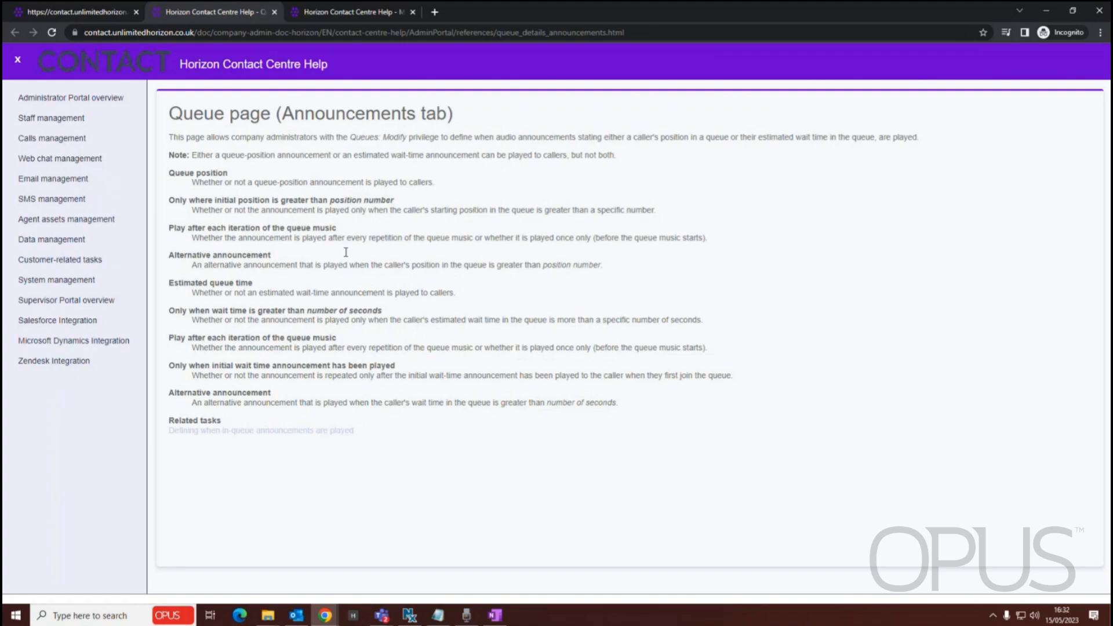
{"action": "left_click_drag", "start_coordinate": [155, 277], "coordinate": [323, 310]}
{"action": "left_click", "coordinate": [322, 310]}
{"action": "left_click", "coordinate": [275, 12]}
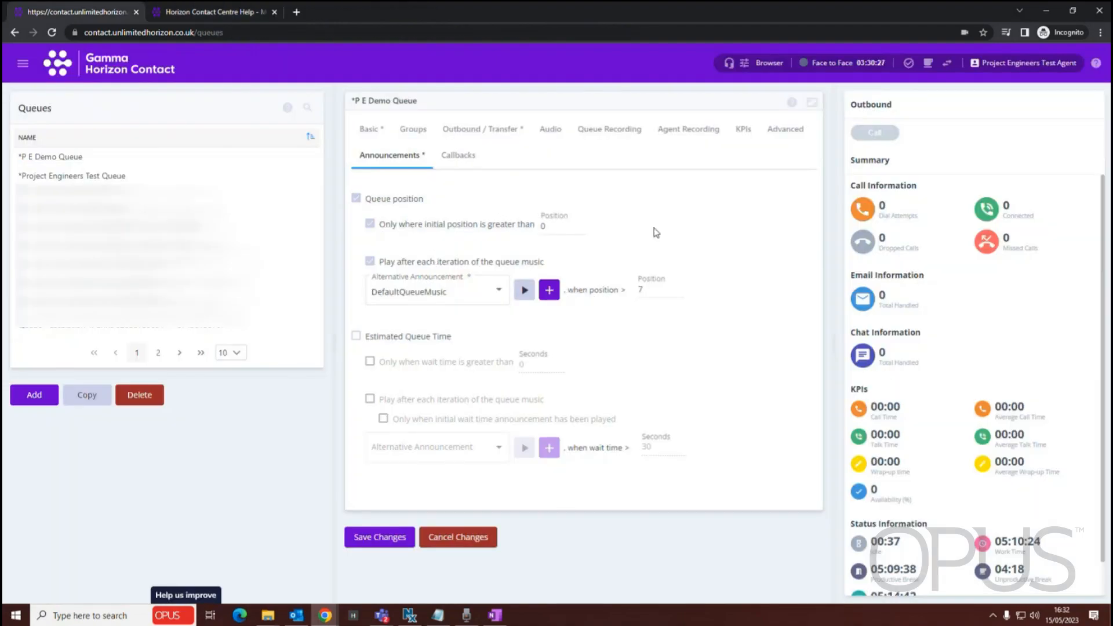
Review the queue's Callbacks settings, including the blacklist, re-dial audio, re-tries, callback conditions, caller audio and DTMF key
{"action": "left_click", "coordinate": [459, 161]}
{"action": "scroll", "coordinate": [534, 492], "scroll_direction": "down", "scroll_amount": 2}
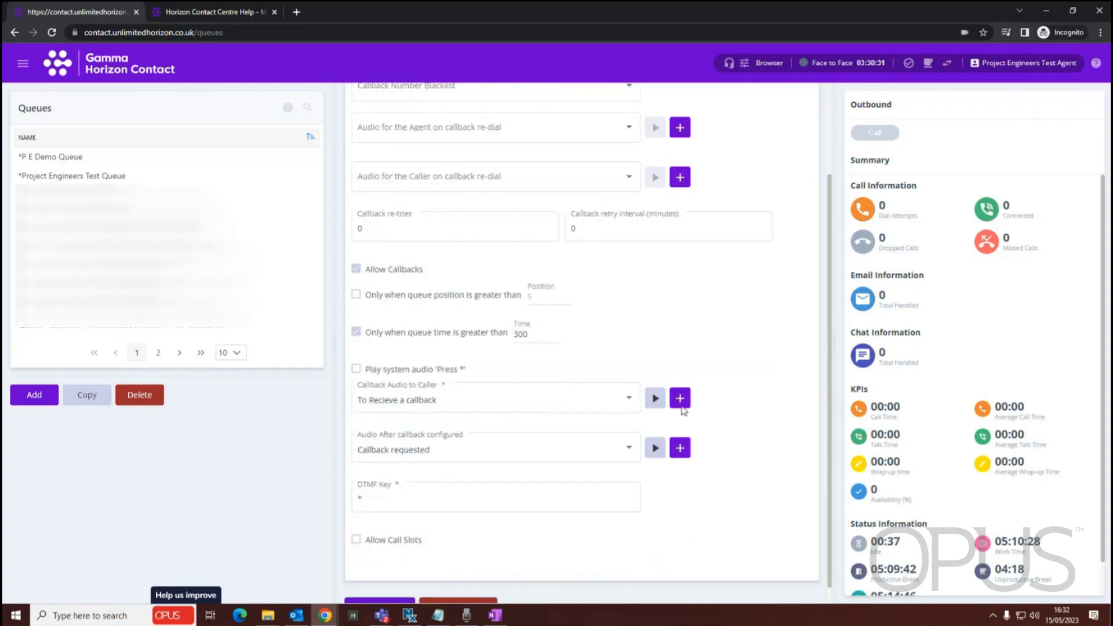
{"action": "scroll", "coordinate": [458, 359], "scroll_direction": "up", "scroll_amount": 3}
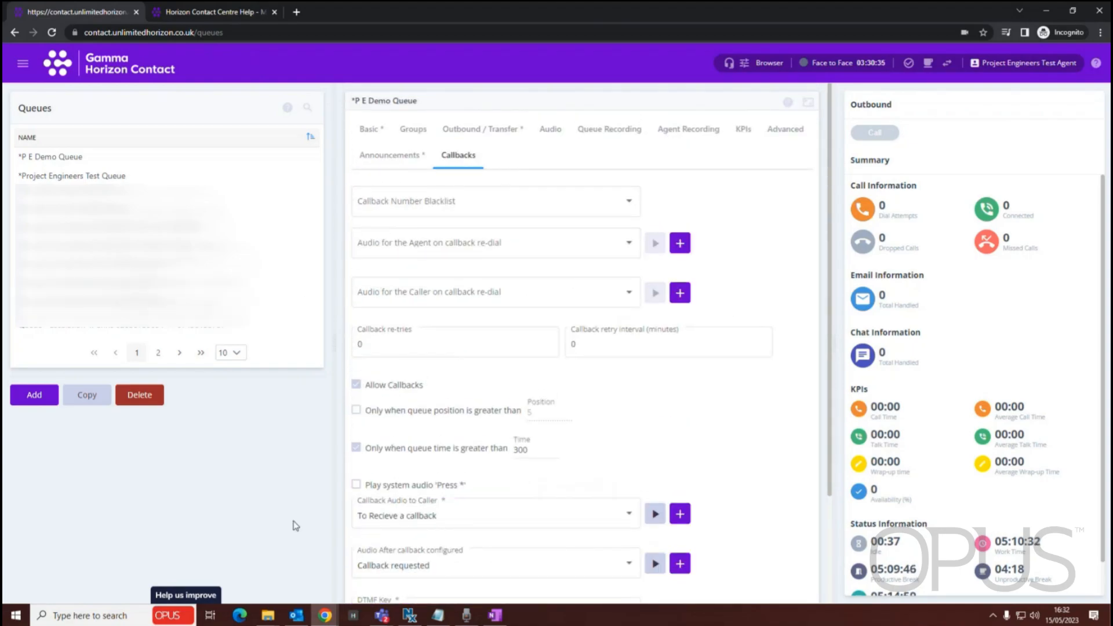
{"action": "scroll", "coordinate": [556, 496], "scroll_direction": "down", "scroll_amount": 2}
{"action": "scroll", "coordinate": [498, 405], "scroll_direction": "up", "scroll_amount": 2}
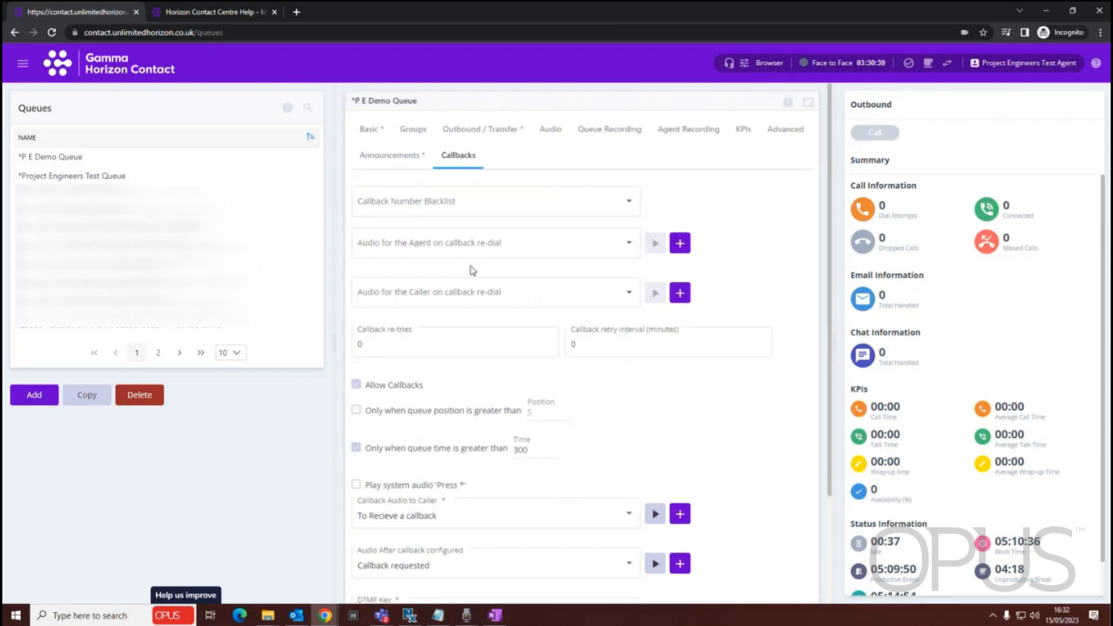